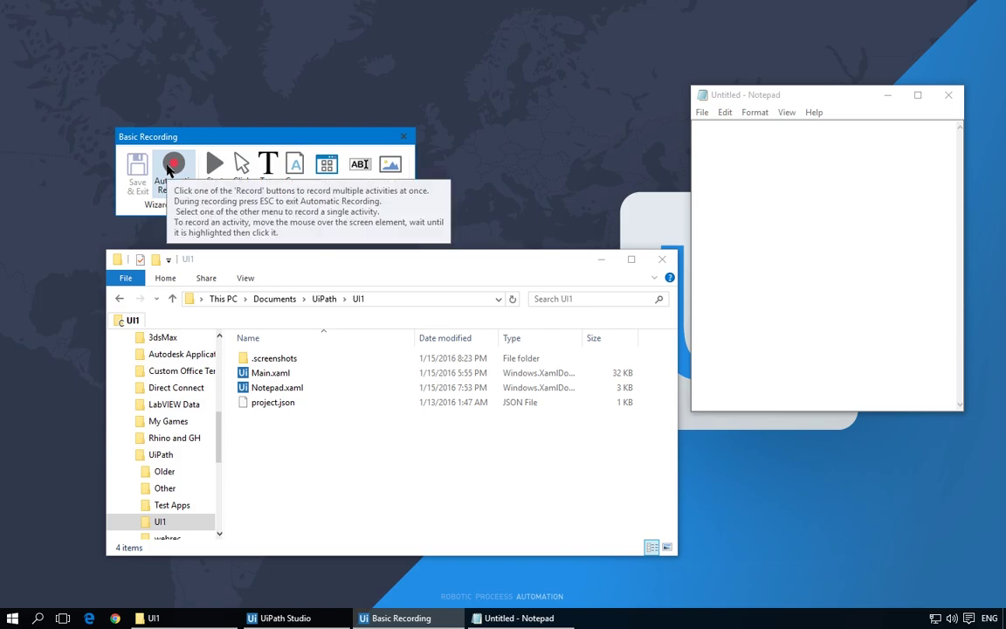
- Start the automatic recorder in Basic Recording and choose the Copy Text action in Web Recording
click(171, 171)
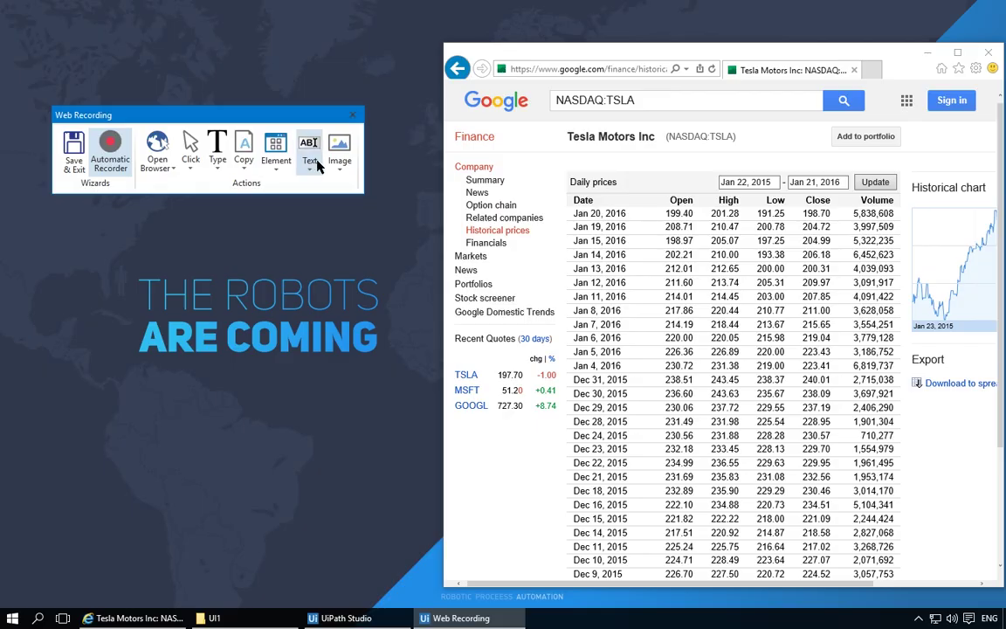
click(314, 166)
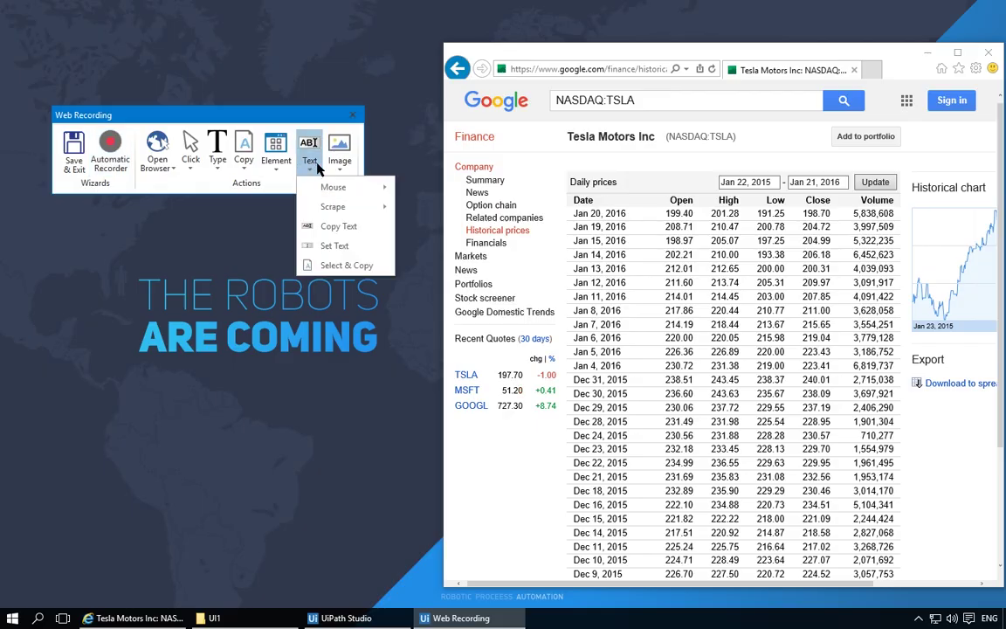
click(336, 225)
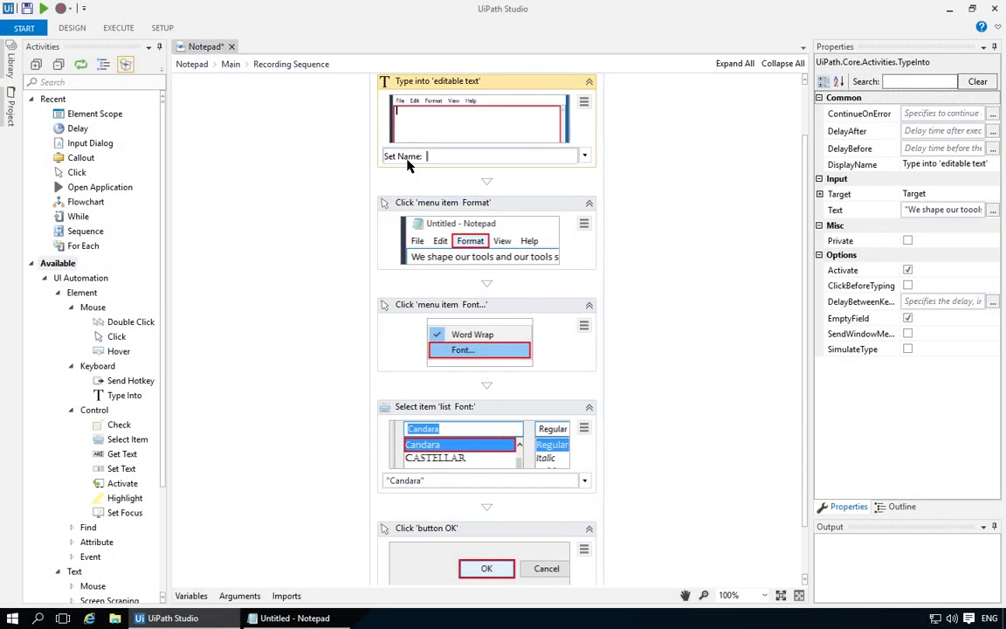
- Create a variable named typedText for the Type into 'editable text' activity and show the workflow's variables
text(typedText)
key(Return)
click(191, 595)
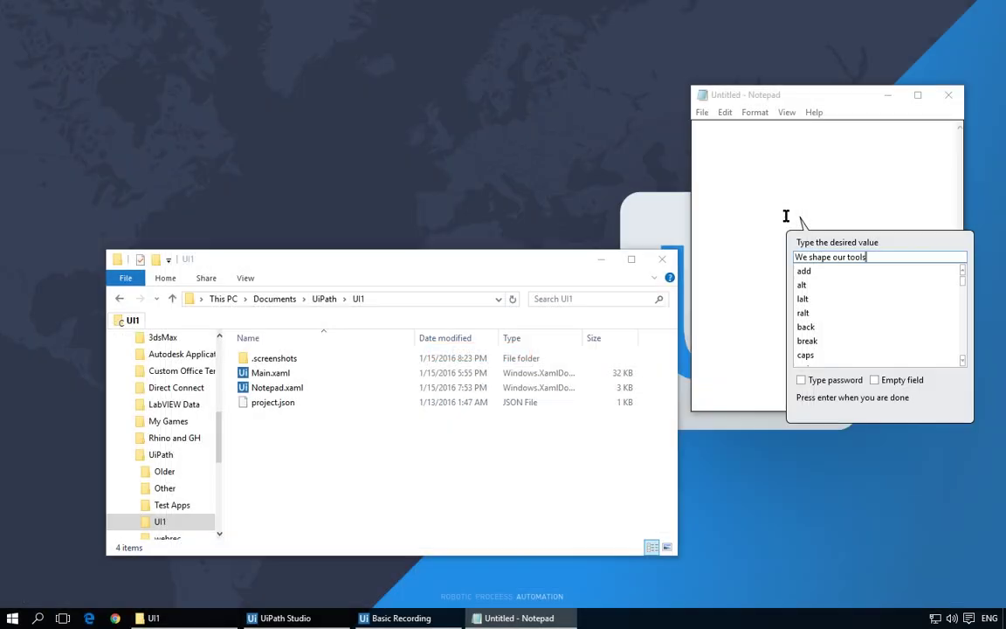
- Record entering "We shape our tools and our tools shape us." into the Notepad document and saving it
text(and our tools shape us.)
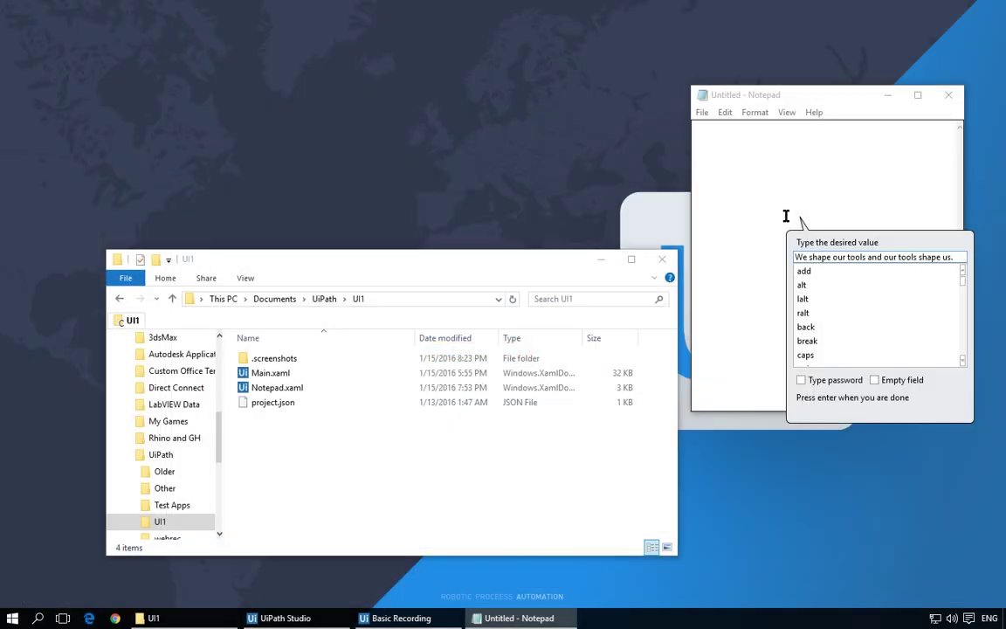
key(Return)
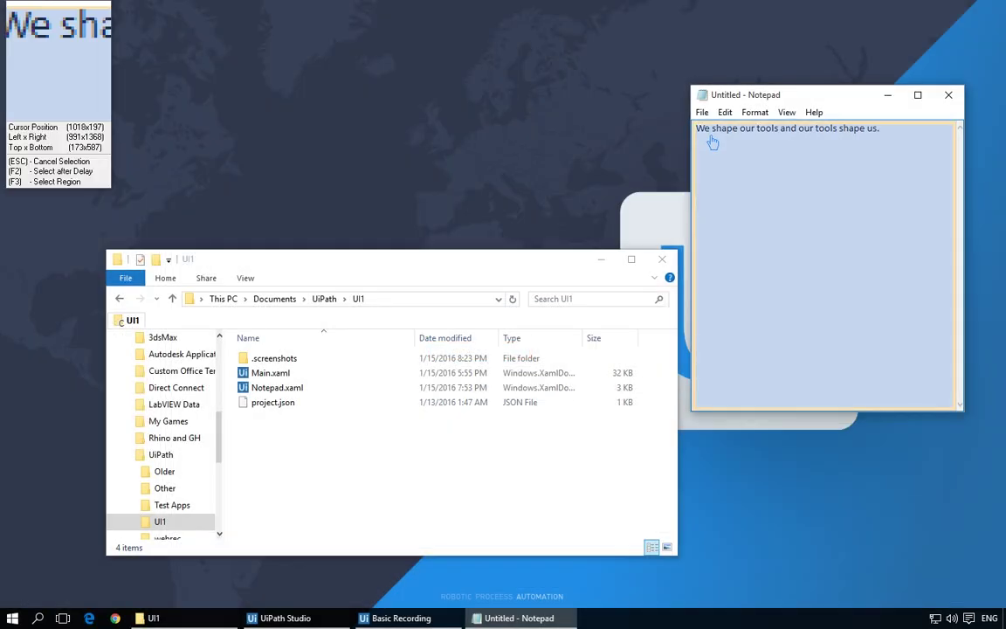
click(703, 112)
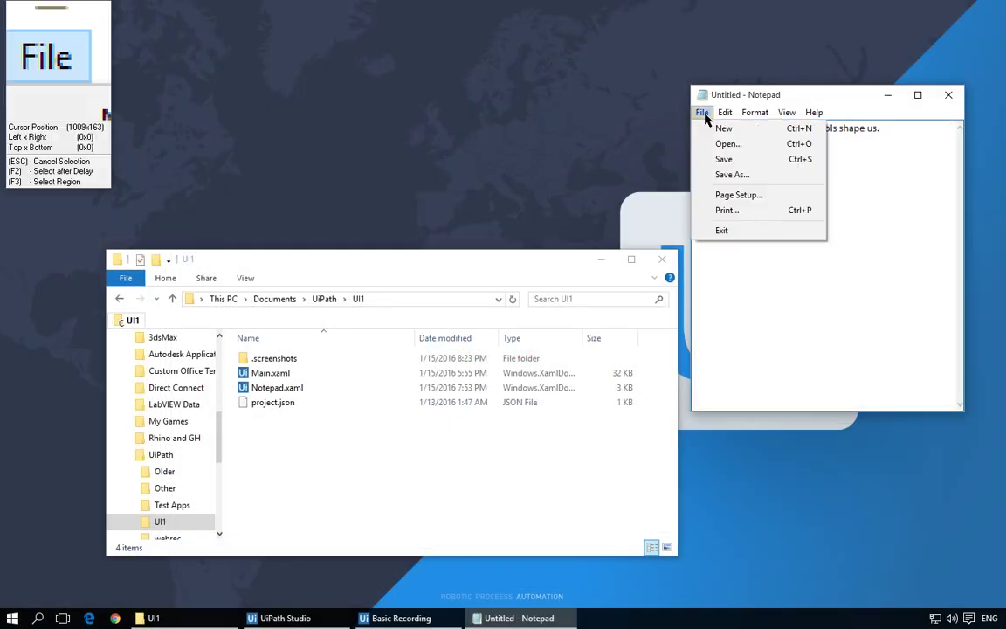
click(724, 159)
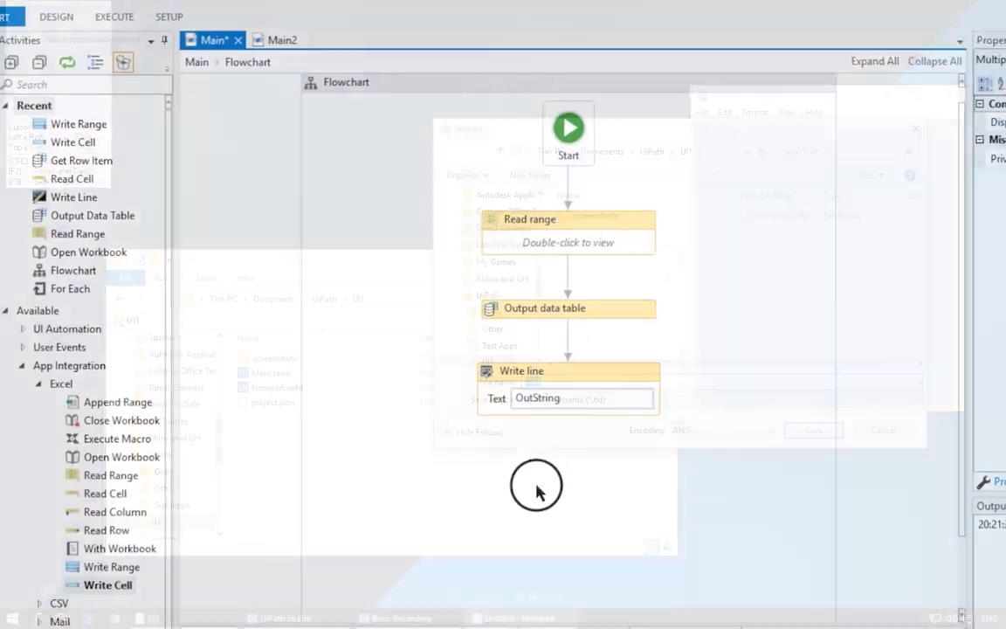
- Place an activity below Write line in the flowchart, and extend the If condition to "age<30 AND pay>"
drag(537, 492, 568, 437)
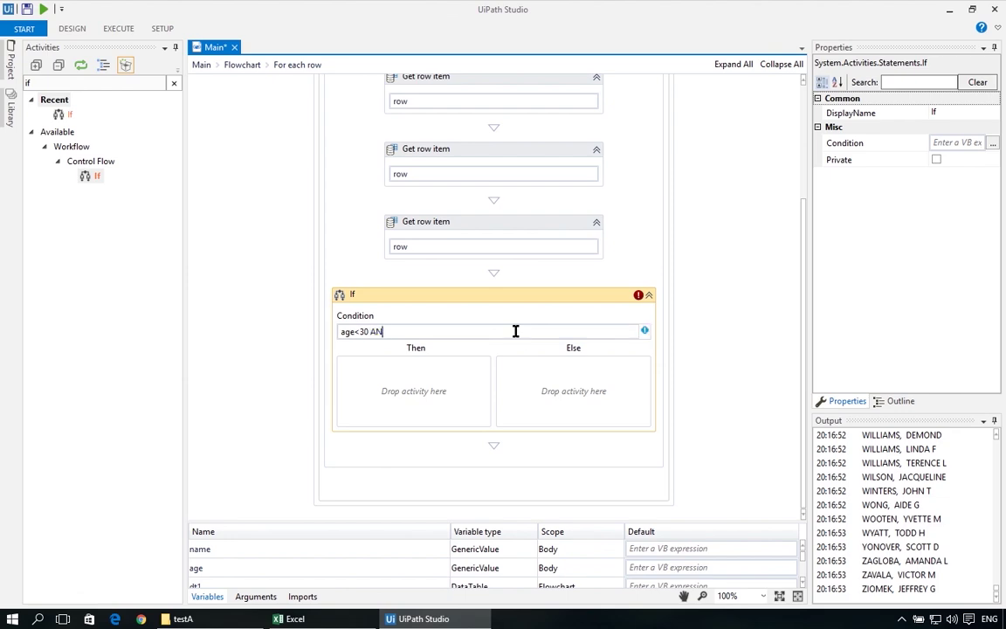
text(D pay>)
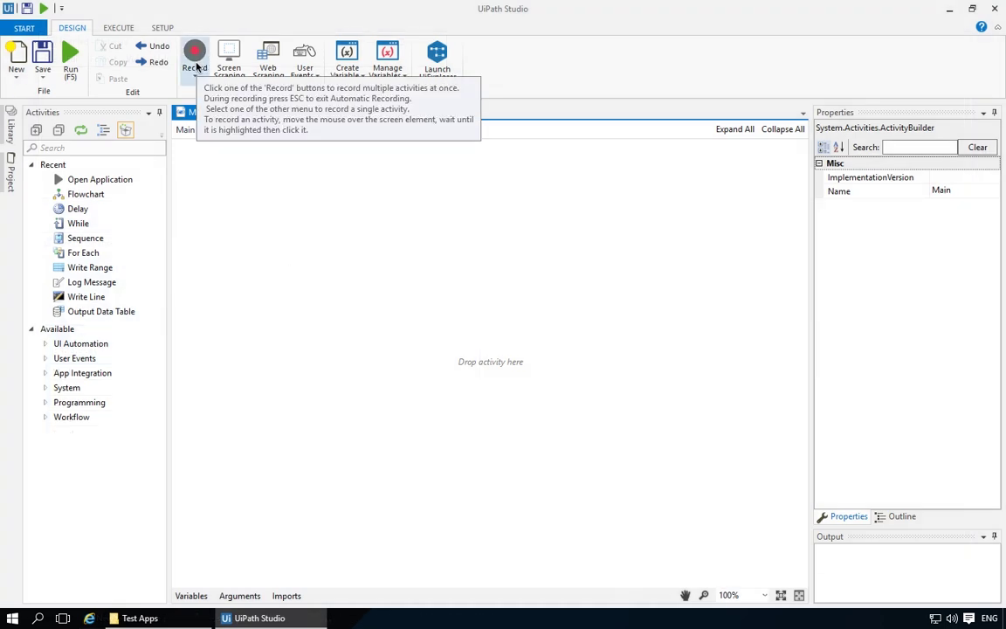
- Access the recording command, and set the text of the Type into 'editable text' activity to myVariable
click(196, 67)
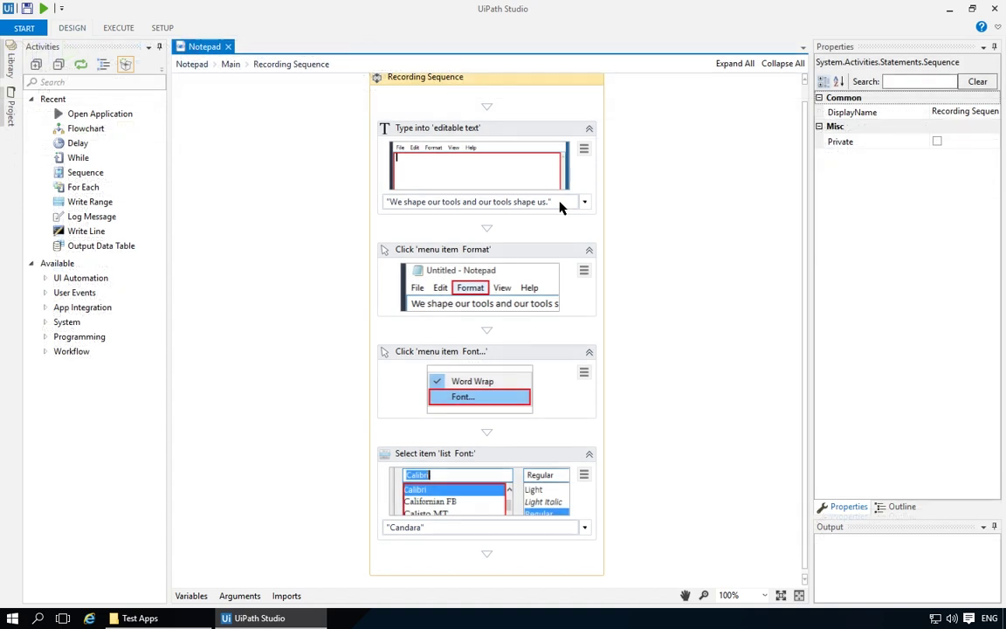
drag(561, 202, 290, 206)
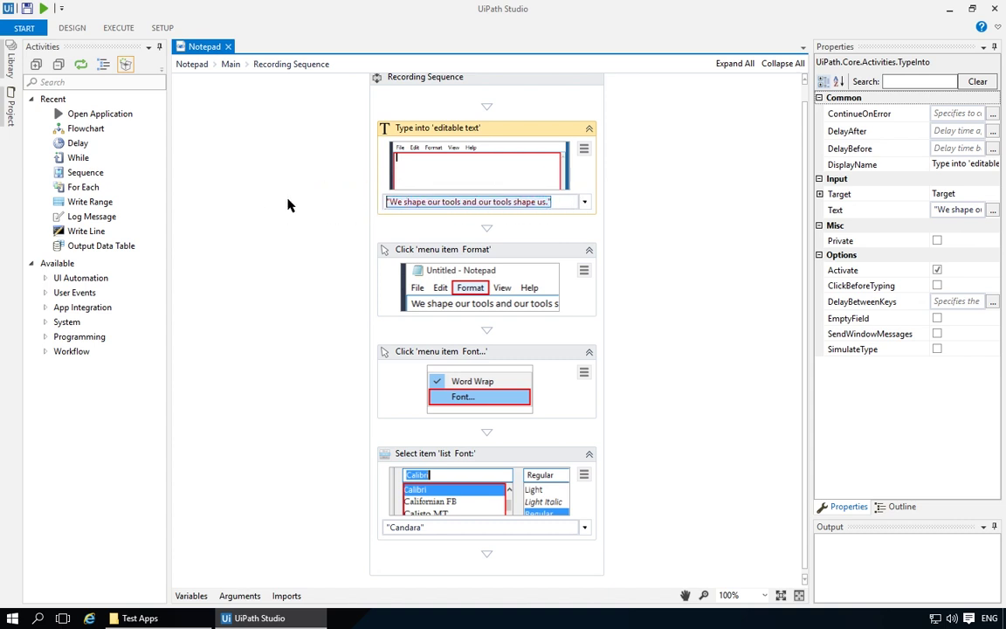
text(my)
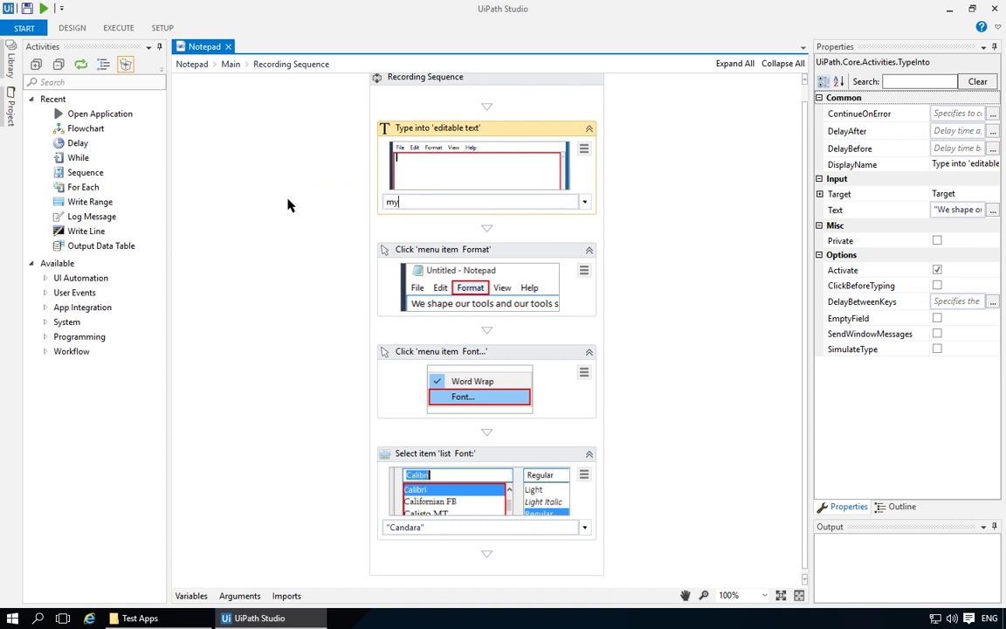
text(Variable)
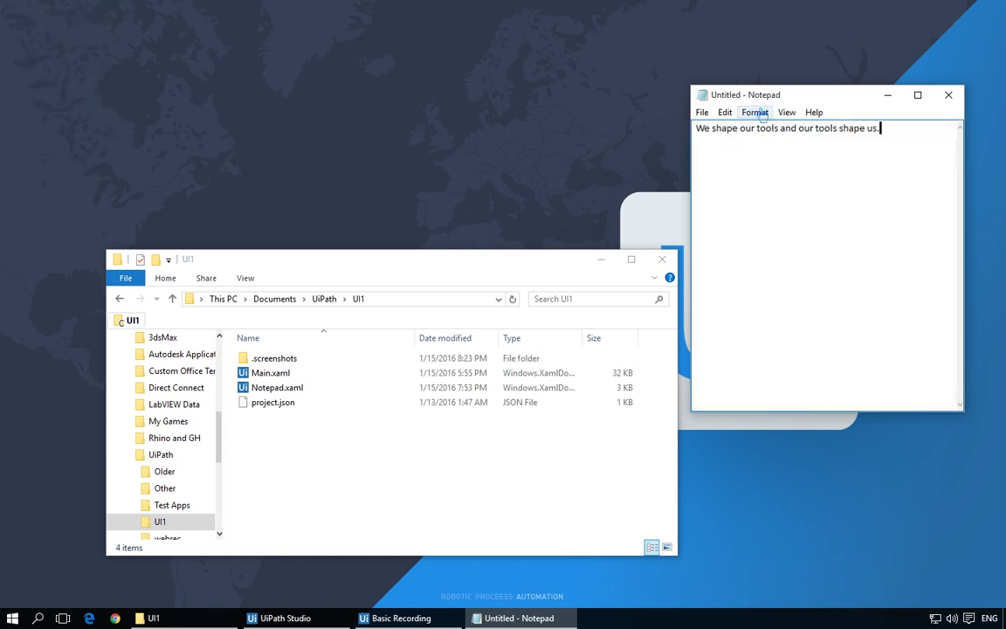
- Record opening Notepad's font settings and selecting the Candara font
click(760, 112)
click(766, 147)
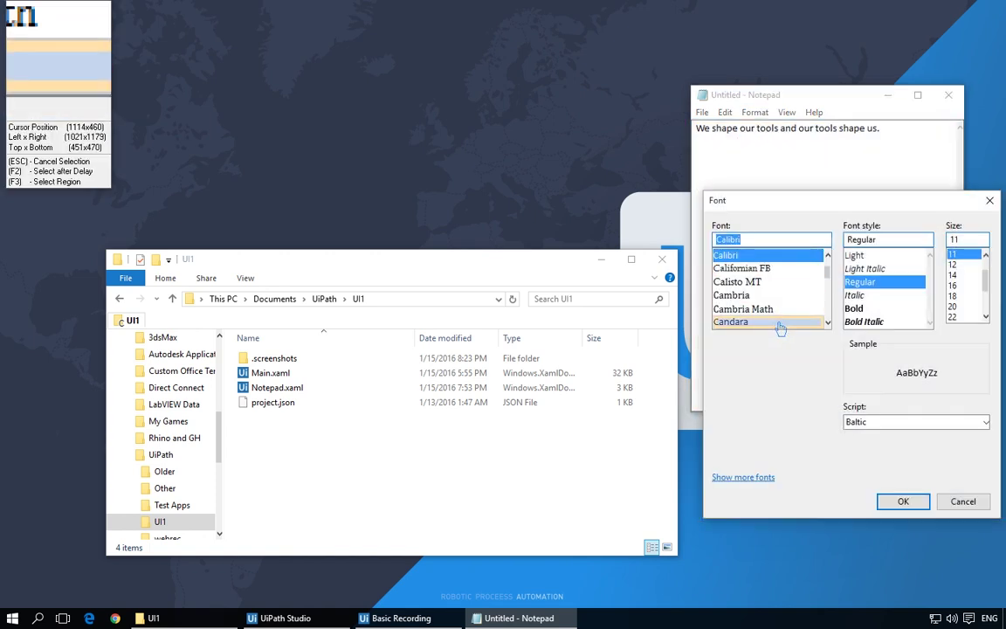
click(753, 321)
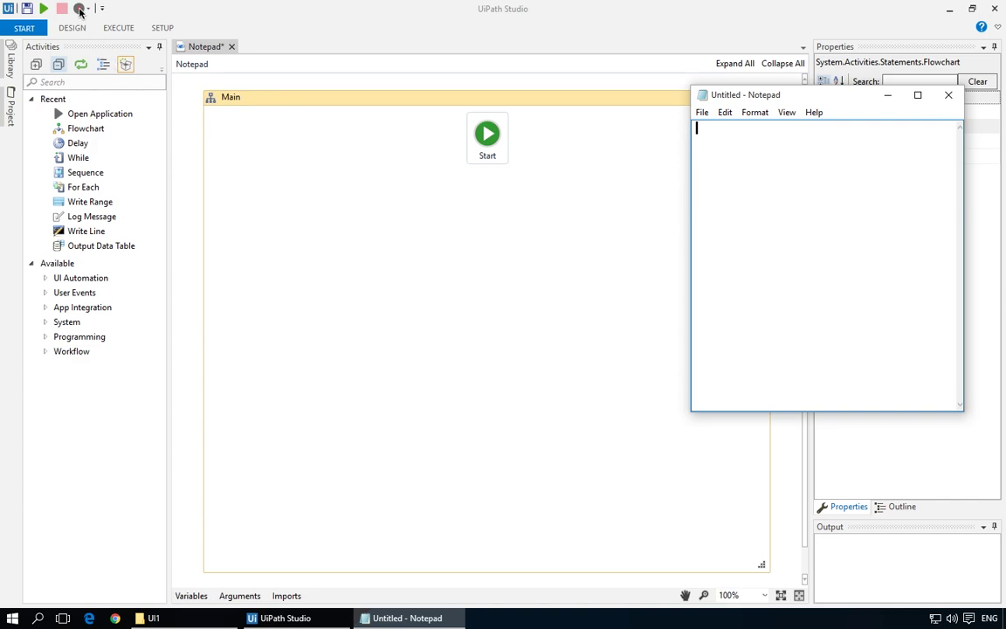
- Begin a Basic recording for the empty Notepad workflow and start its automatic recorder
click(79, 11)
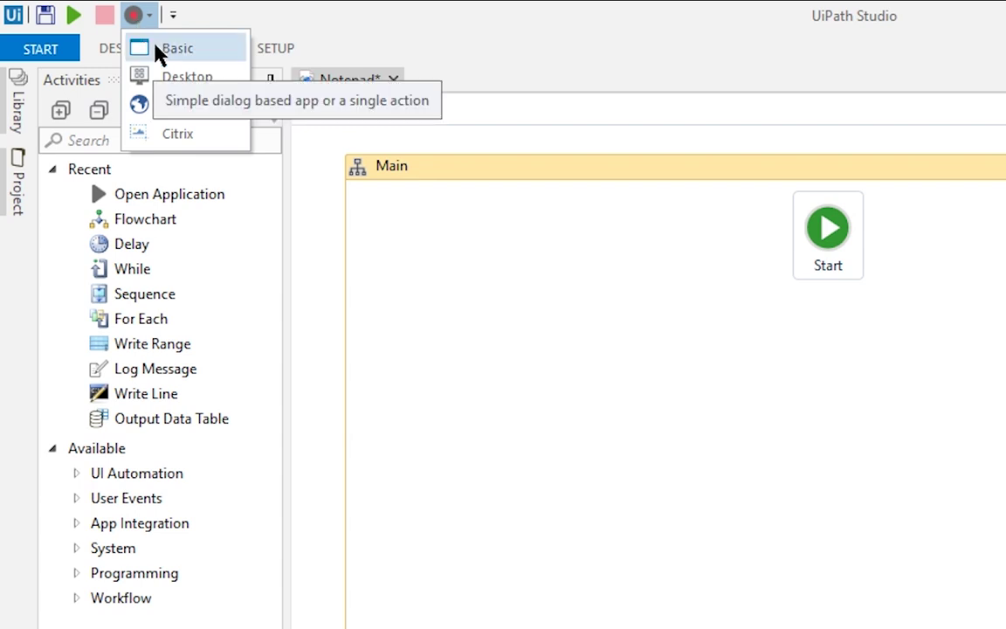
click(132, 49)
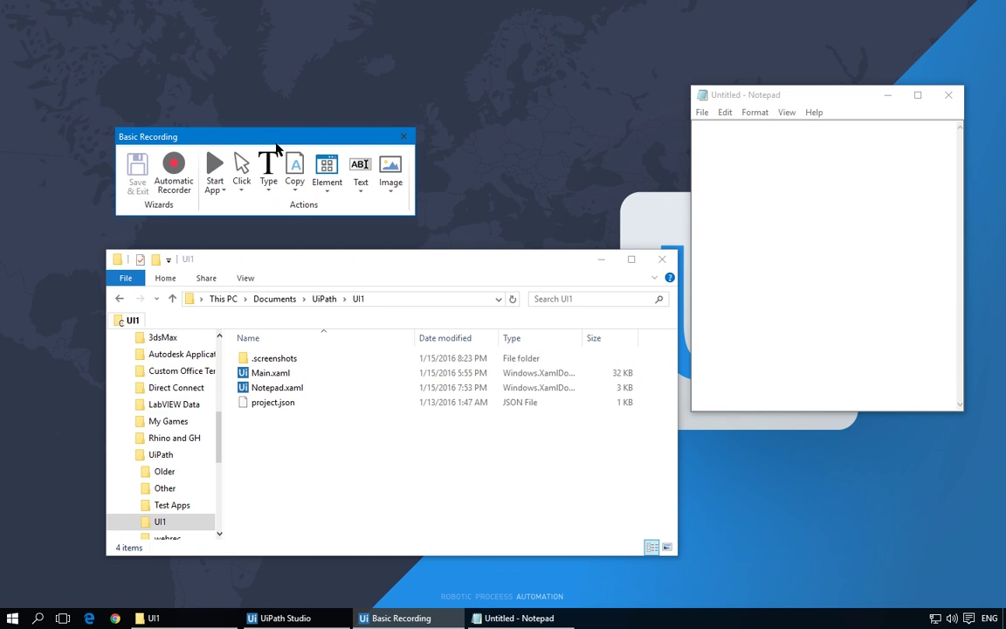
click(172, 168)
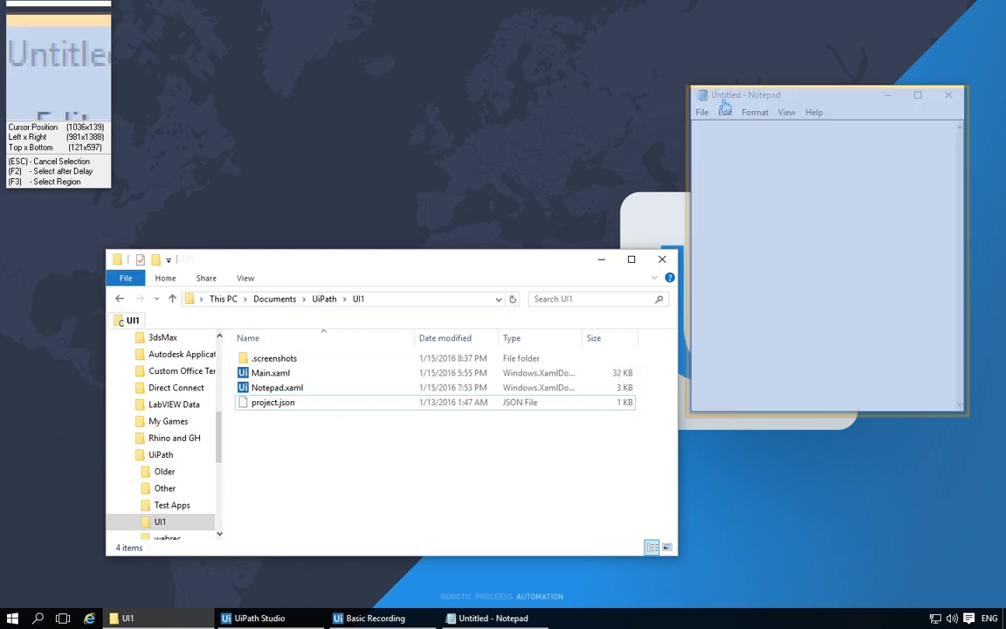
- Record entering "We shape our tools and our tools shape us." into Notepad's text area
click(787, 218)
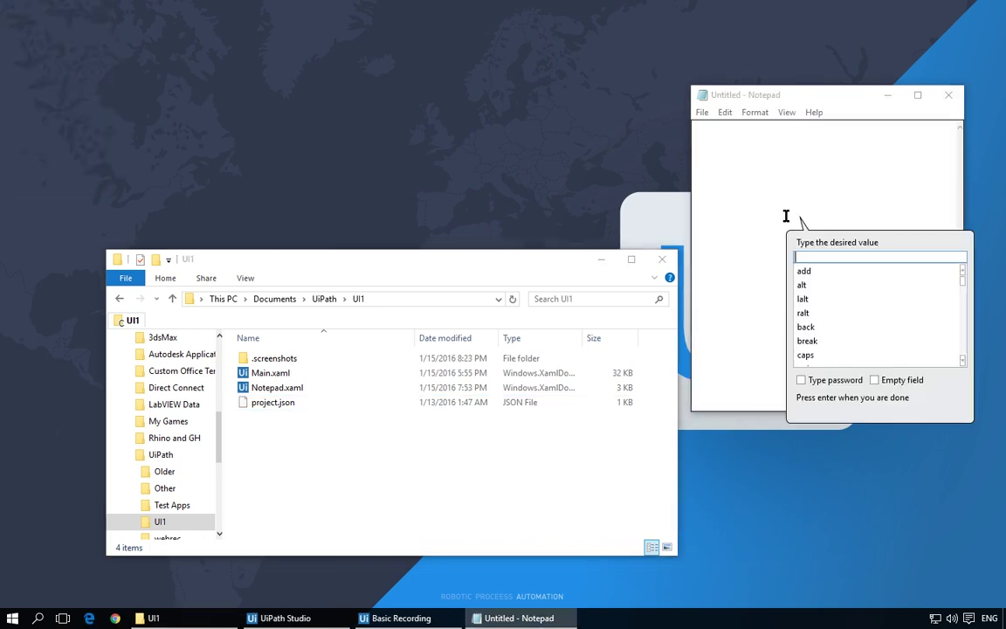
text(hi there)
key(Return)
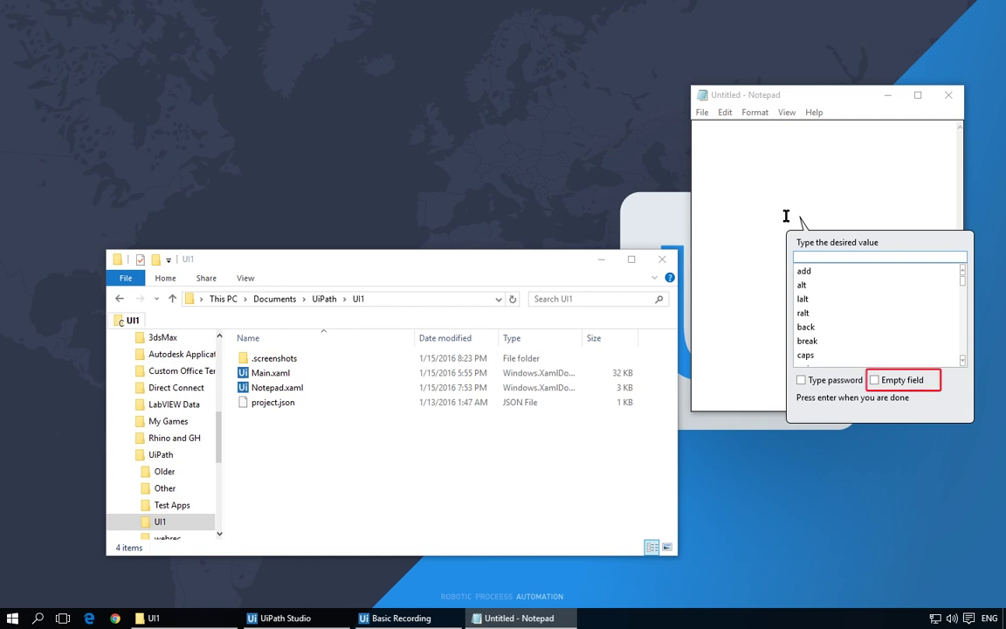
text(We shape)
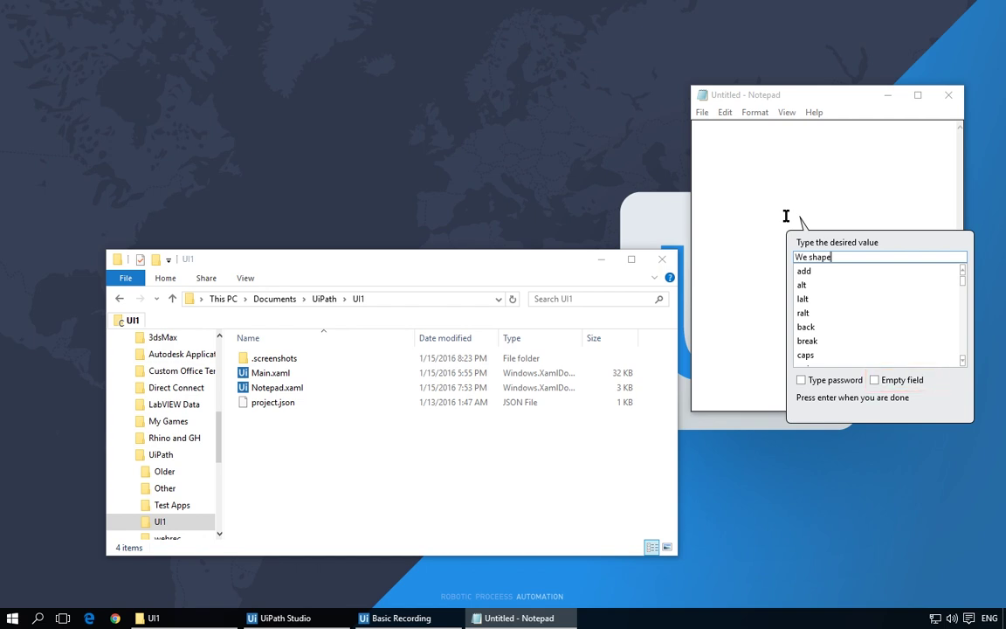
text( our tools and our tools shape us.)
key(Return)
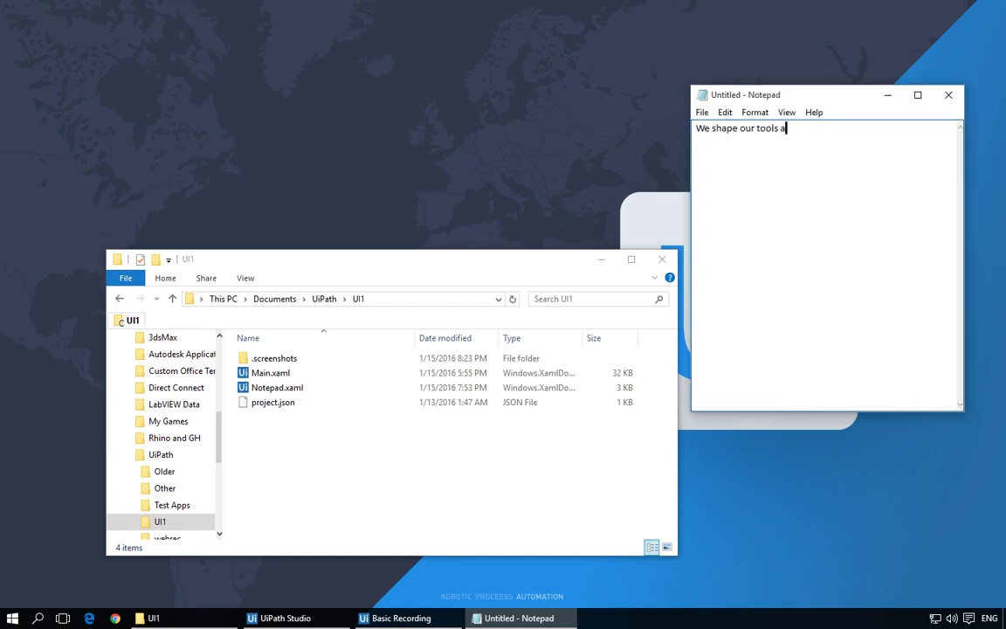
- Record changing Notepad's font to Candara and accepting the font settings, and save the finished recording to the workflow
click(755, 112)
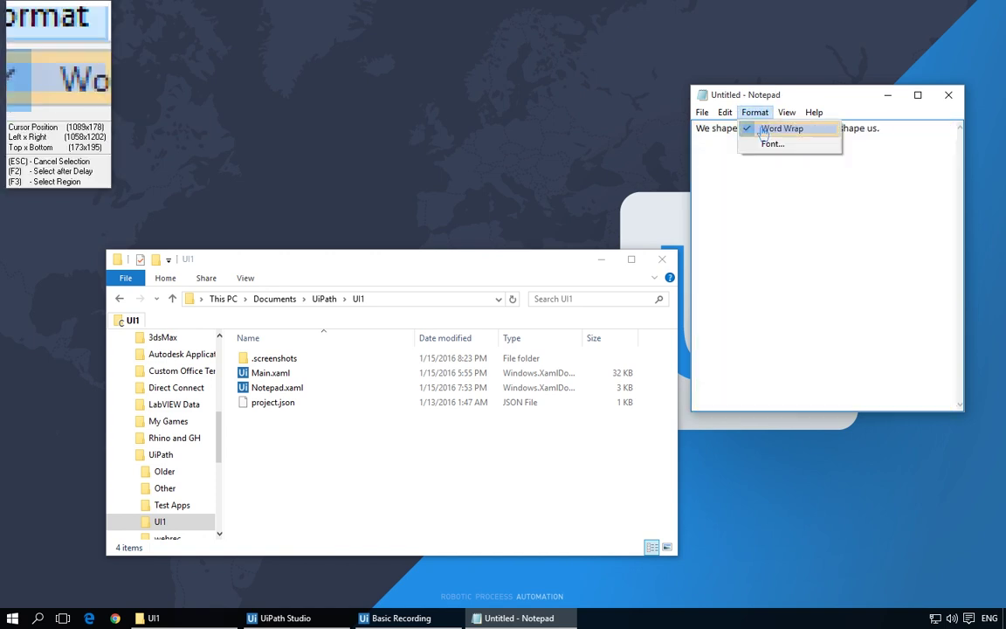
click(764, 145)
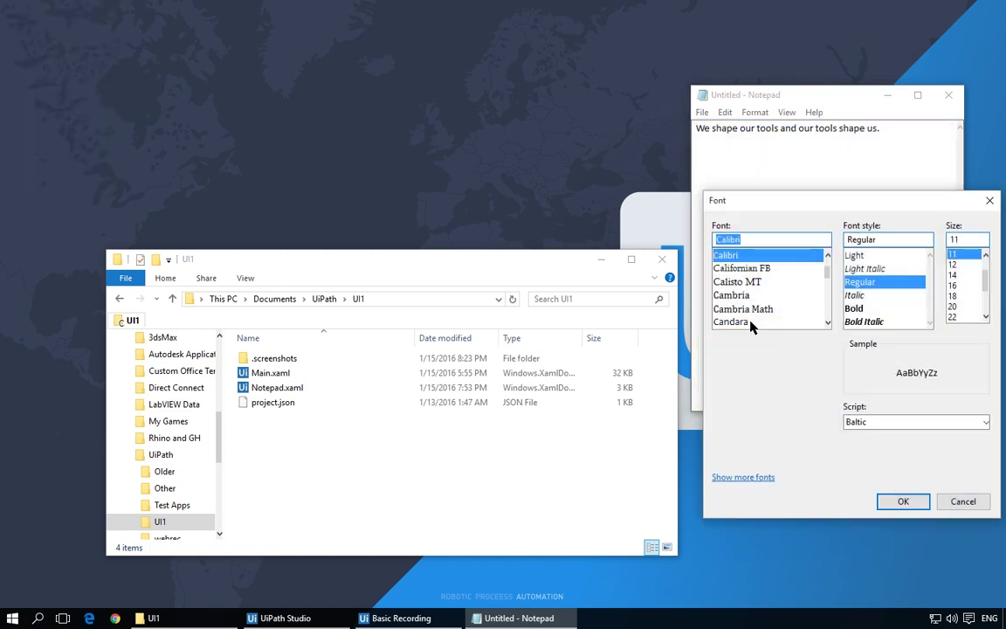
click(731, 322)
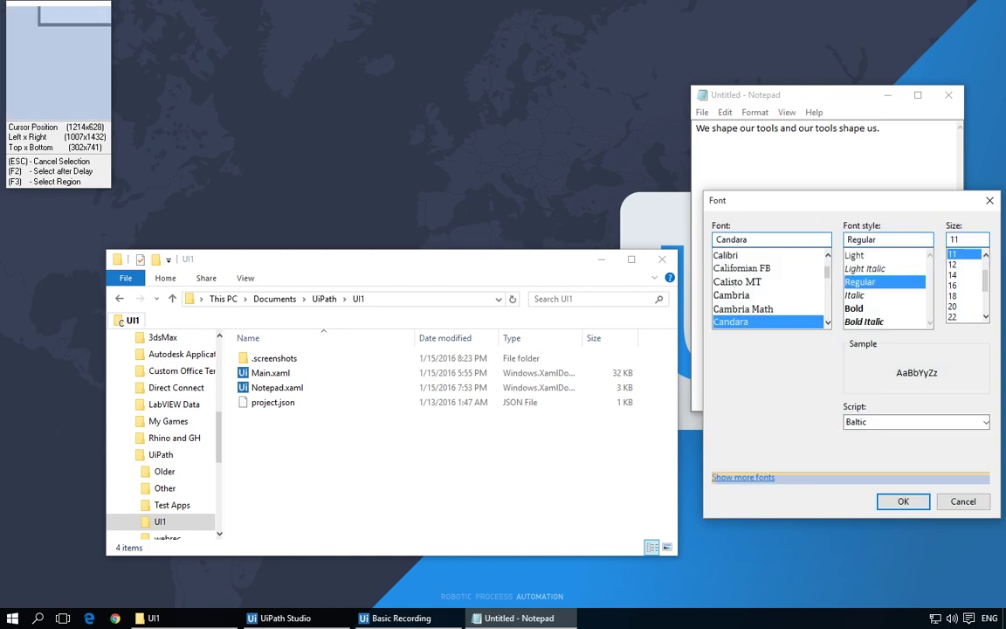
click(901, 501)
key(Escape)
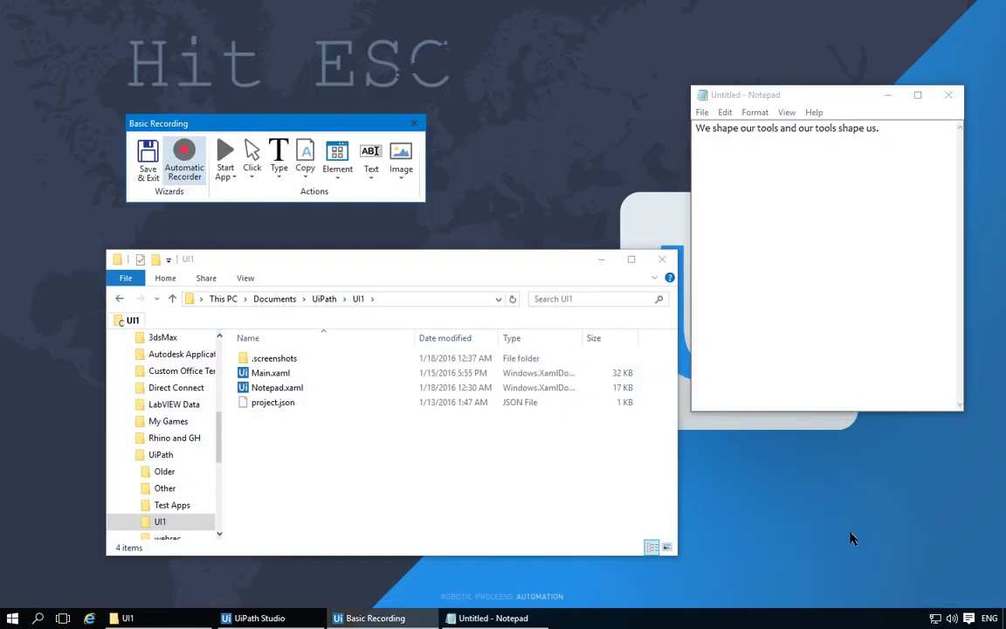
click(147, 161)
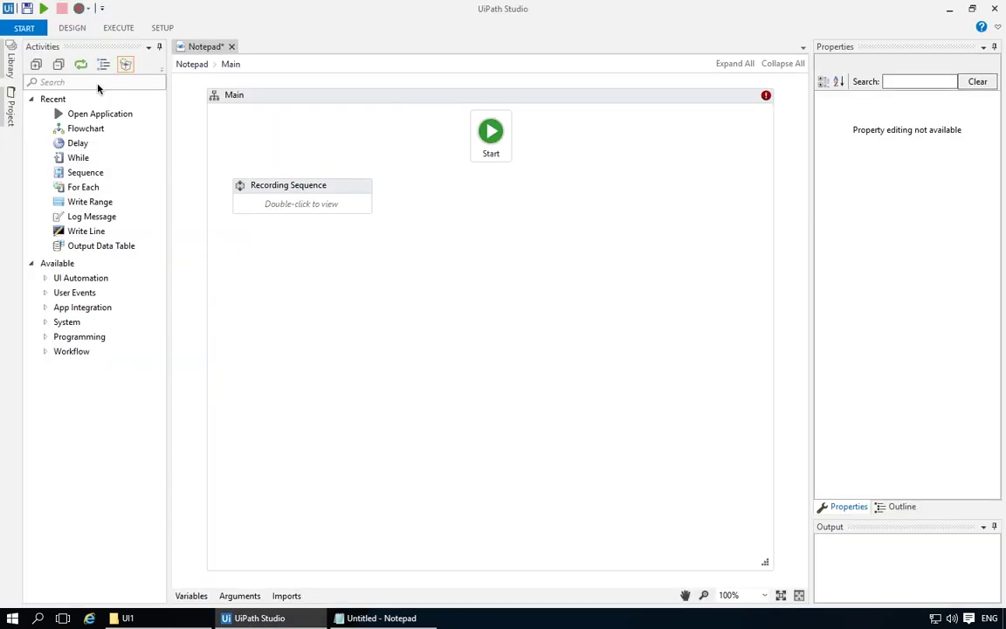
- Set the Recording Sequence as the start node of the Main flowchart
click(294, 205)
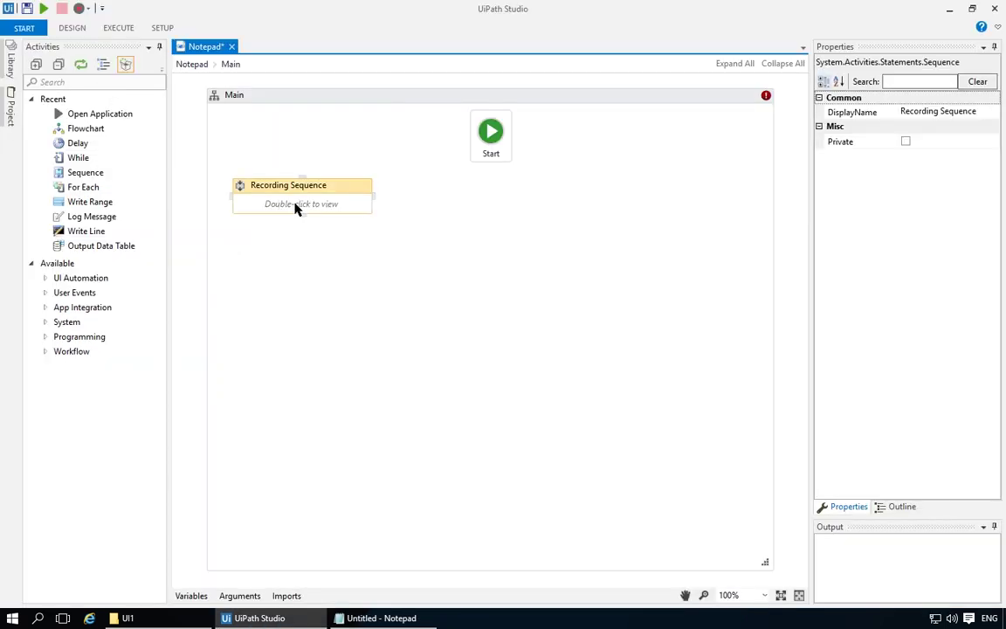
right_click(358, 204)
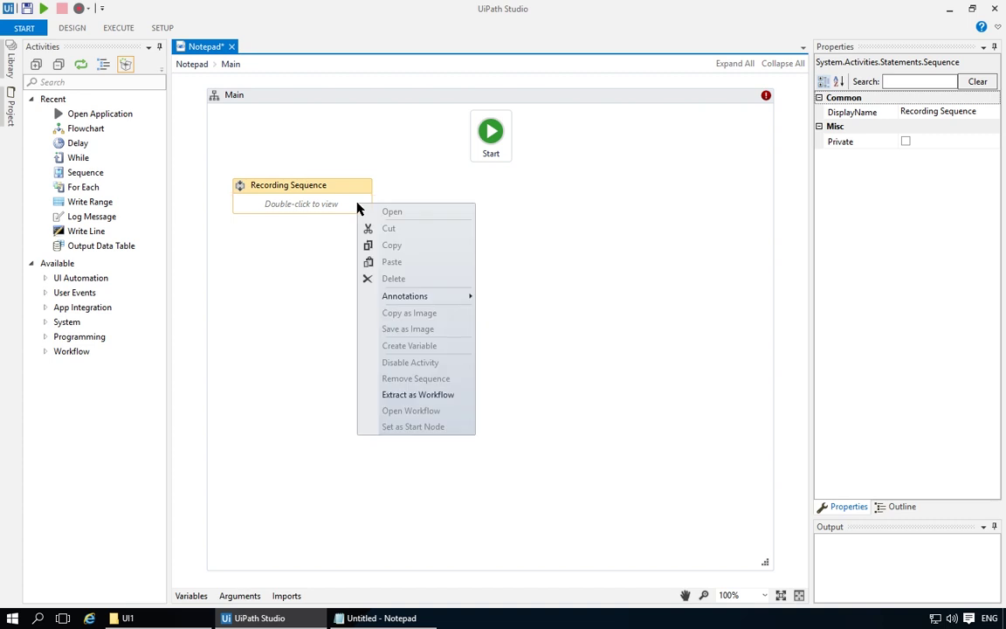
click(402, 427)
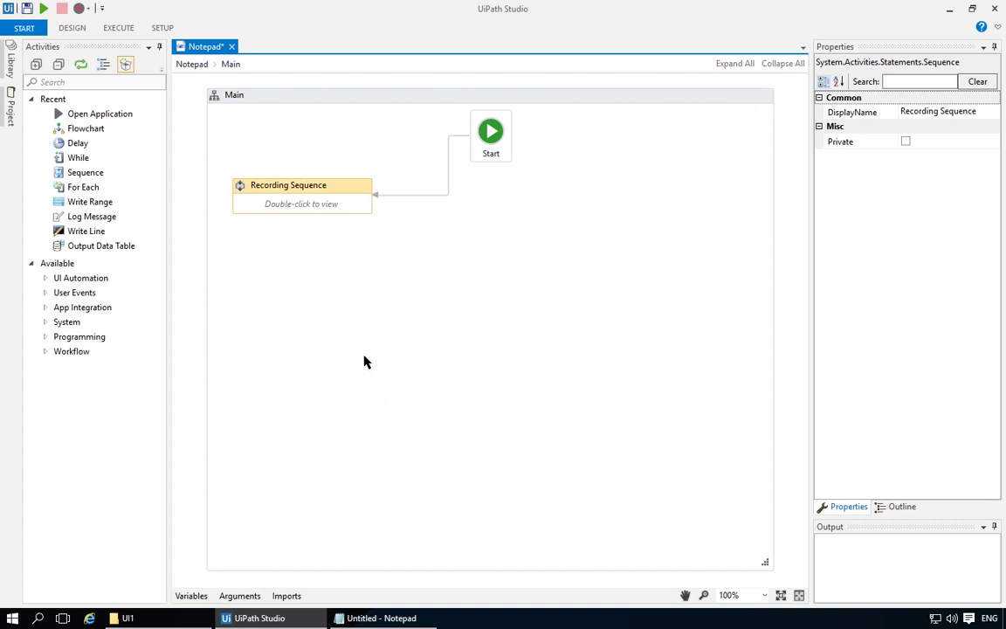
- Open the Recording Sequence to see its recorded activities and run the workflow
double_click(322, 206)
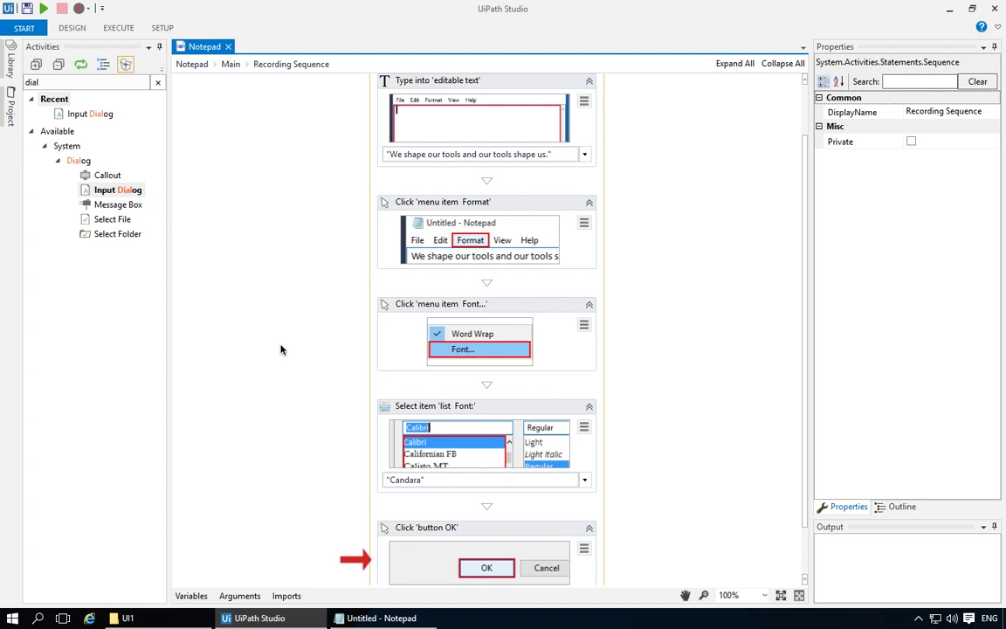
key(F5)
- View the options of the Click 'menu item Format' activity, and run the recorded workflow again
click(585, 224)
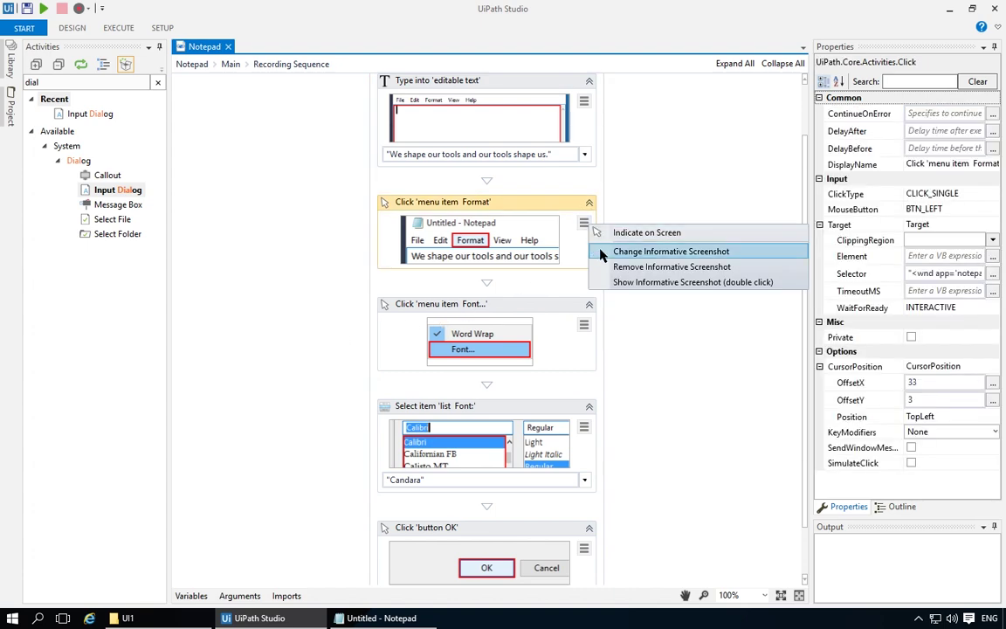
click(565, 297)
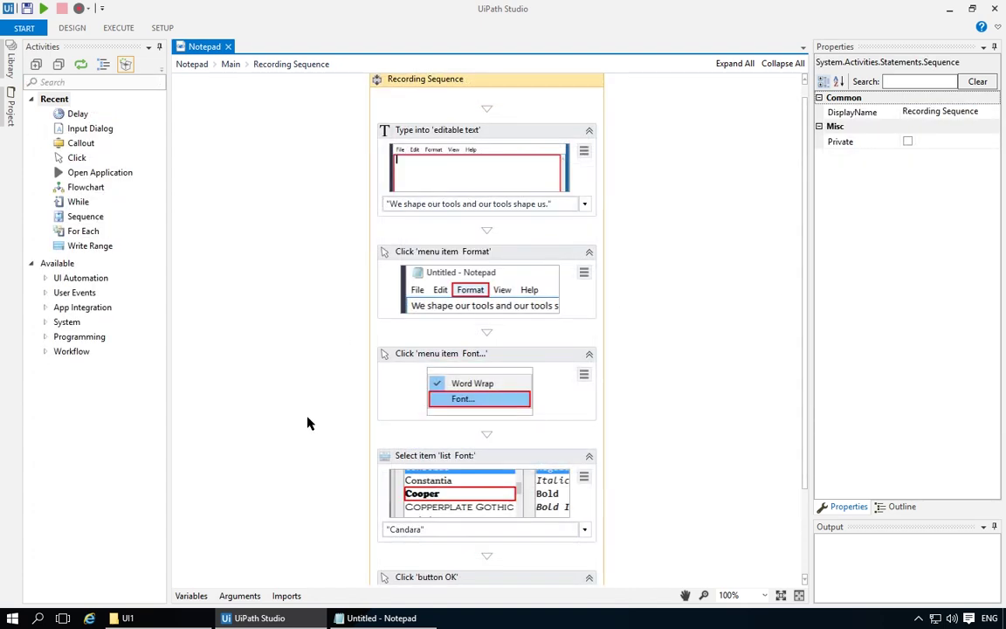
click(43, 10)
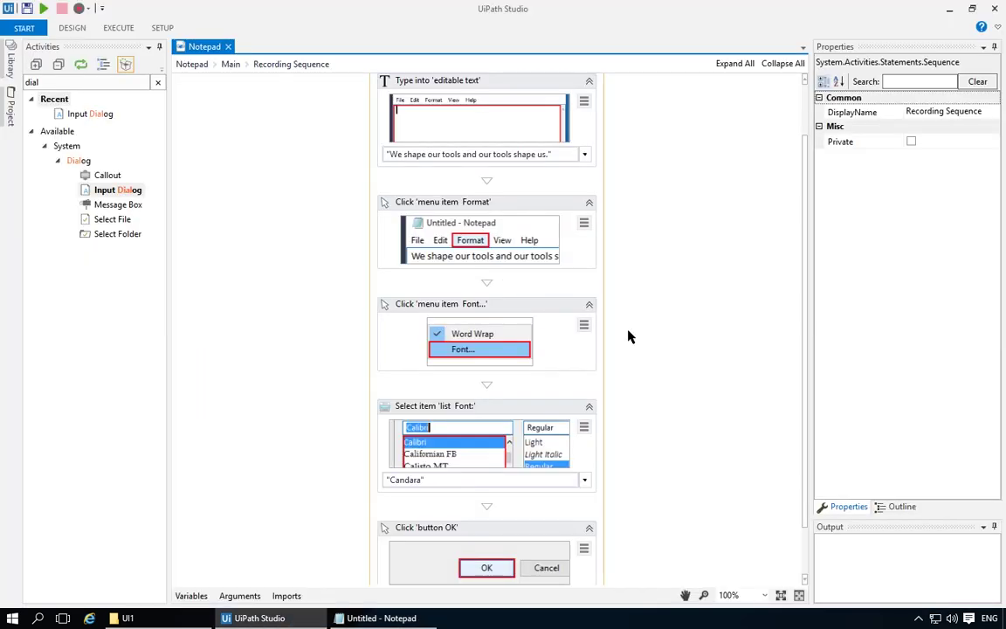
- Enable the EmptyField option for the Type into 'editable text' activity
click(482, 90)
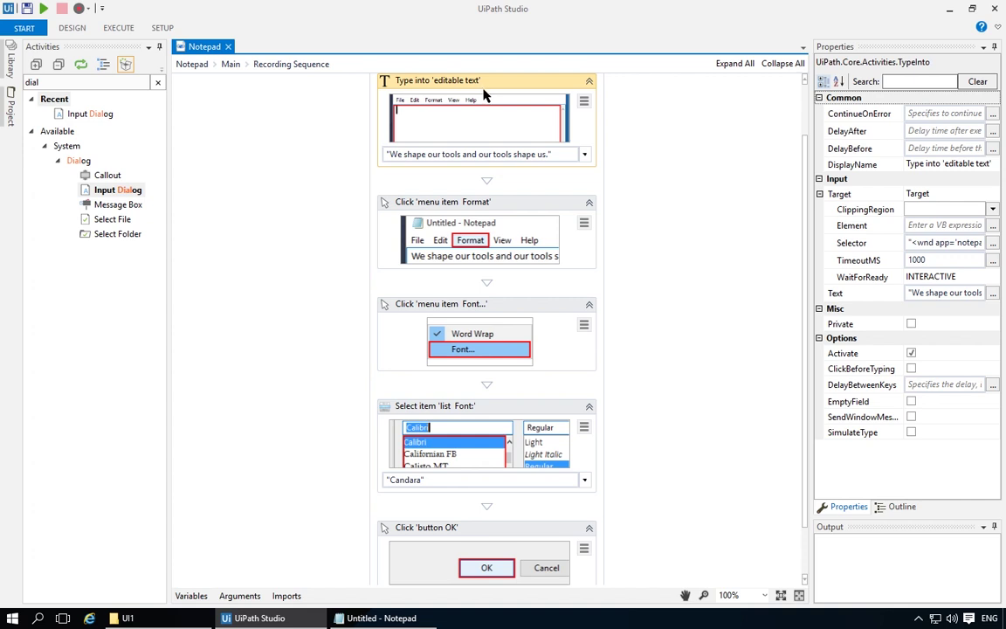
click(911, 402)
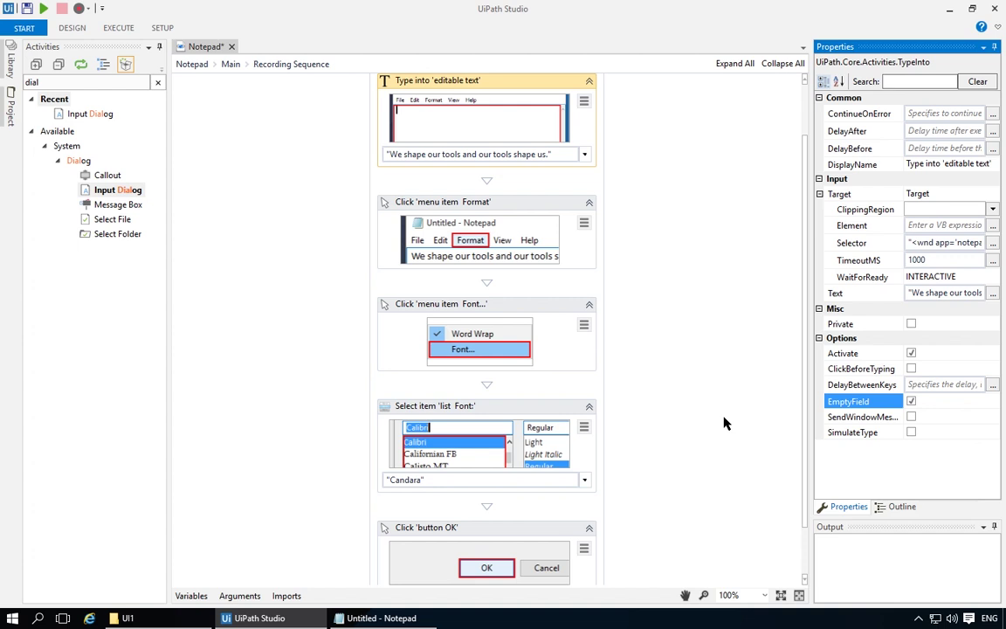
- Set the item of the Select item 'list Font:' activity to "Cooper" and run the workflow
click(402, 481)
double_click(403, 480)
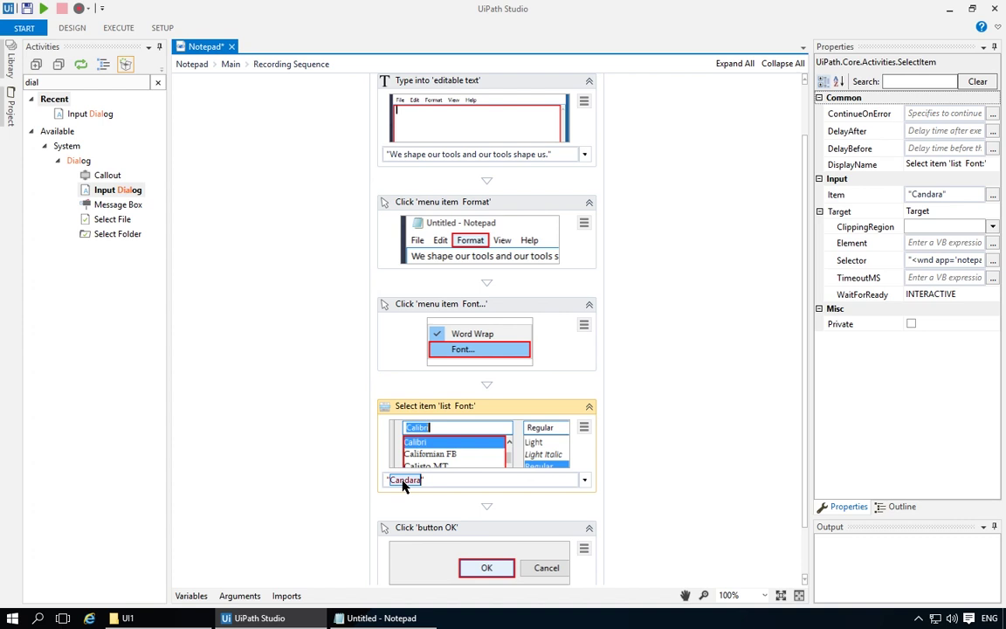
text(Cooper)
click(248, 381)
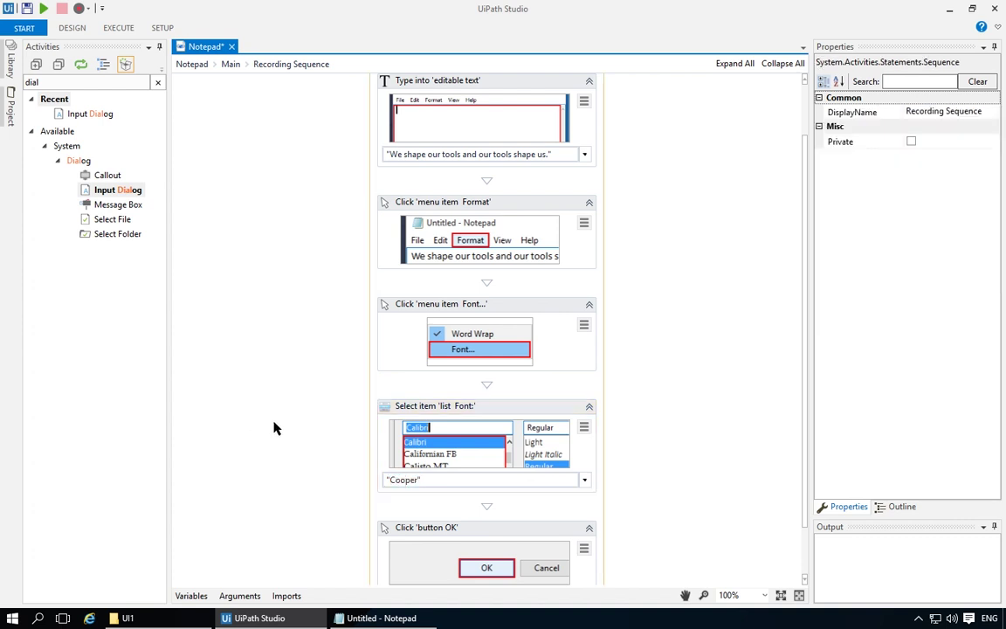
click(47, 11)
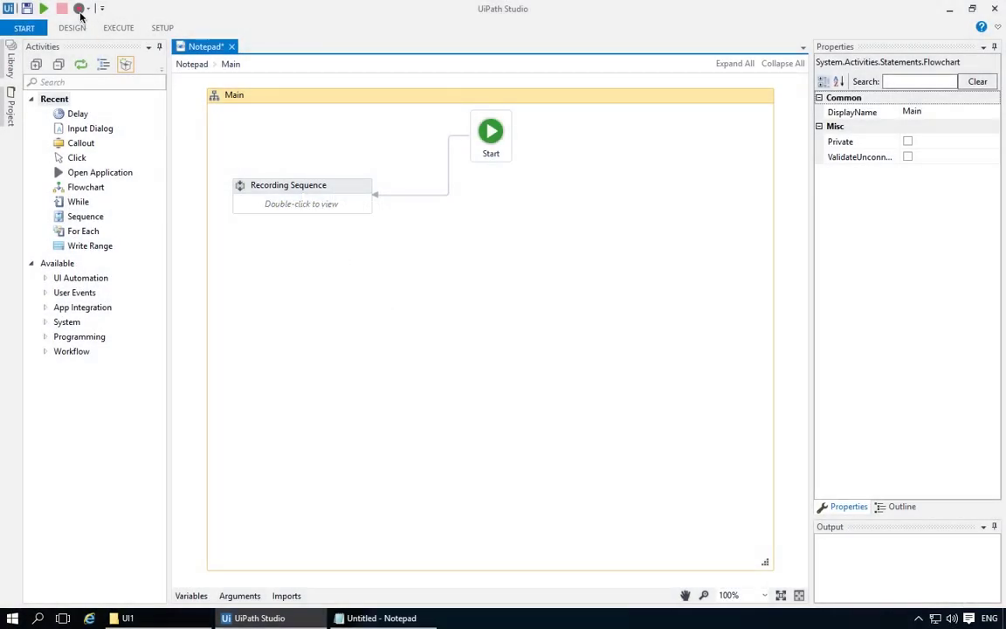
- Start an automatic Desktop recording and record entering "We shape our tools and our tools shape us." in Notepad with Empty field enabled
click(80, 12)
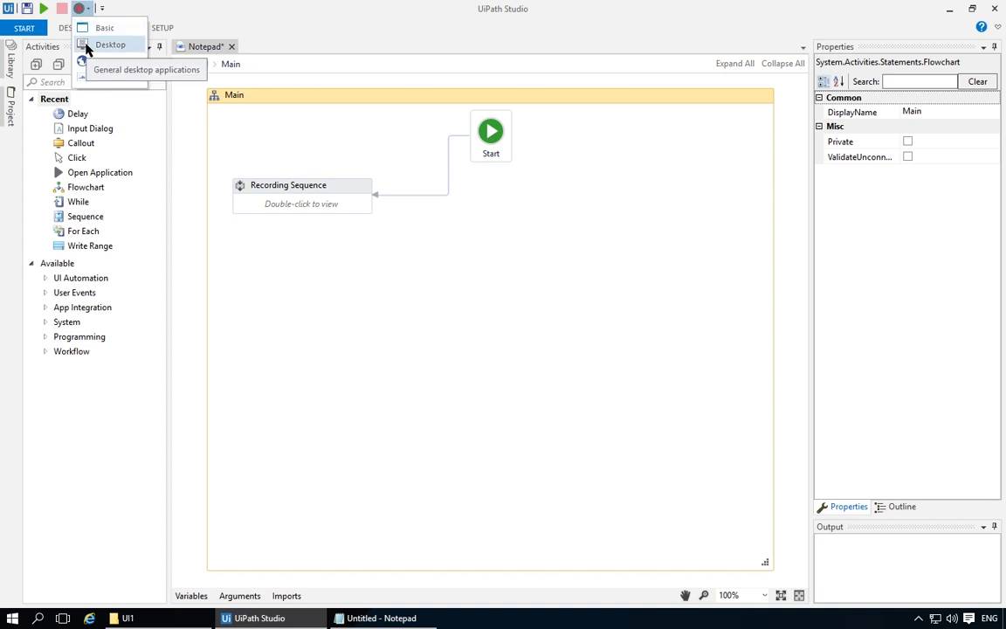
click(105, 46)
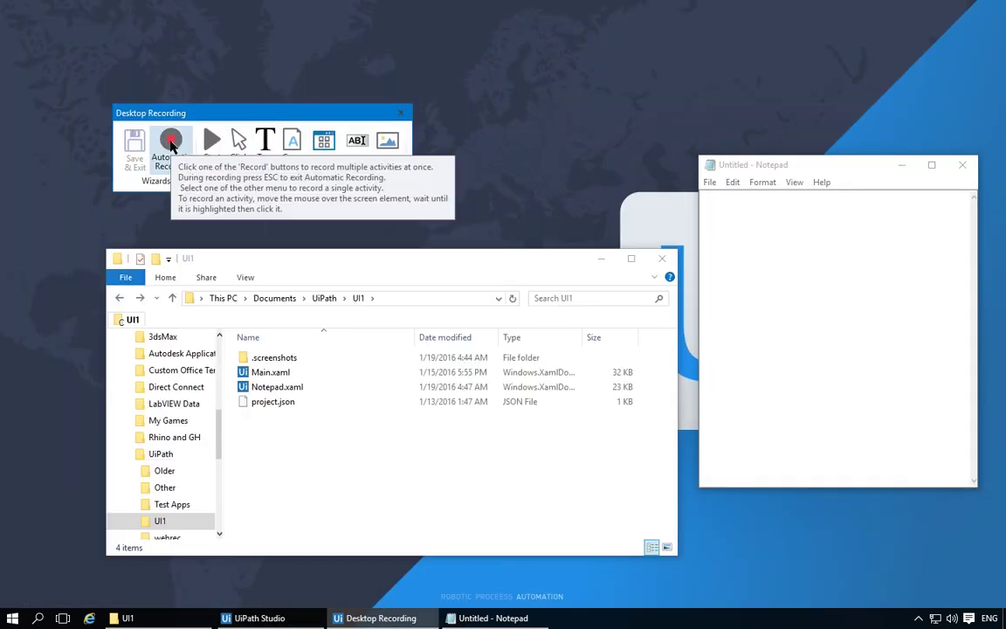
click(175, 143)
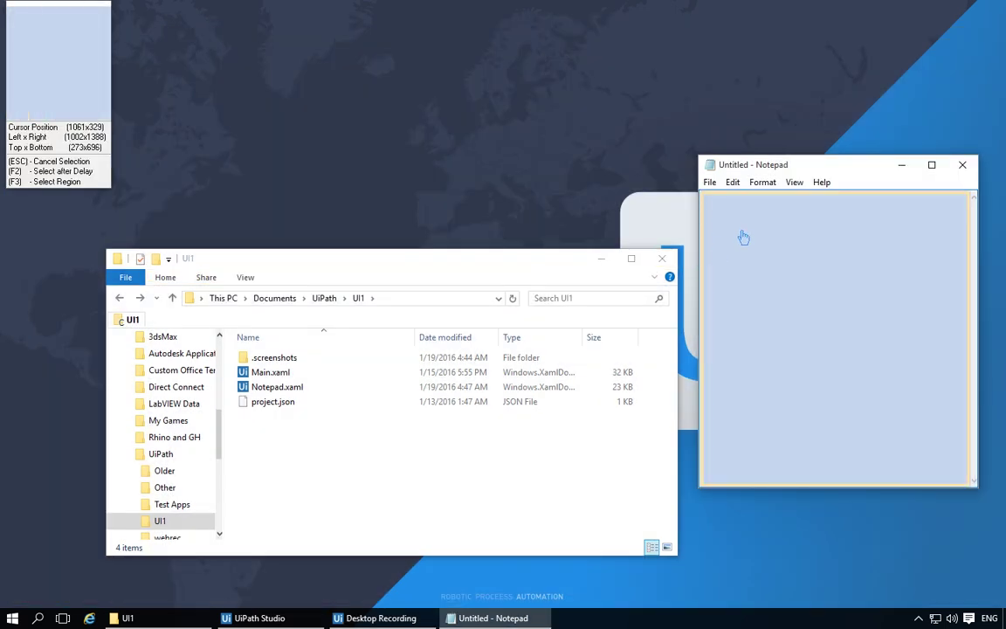
click(741, 229)
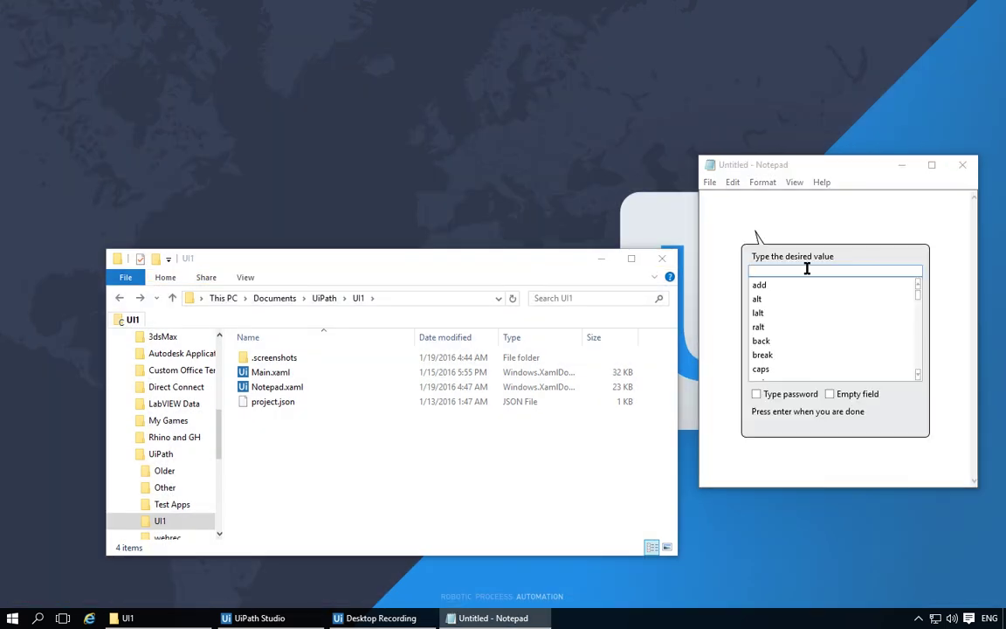
text(We shape our tools and our tools shape us.)
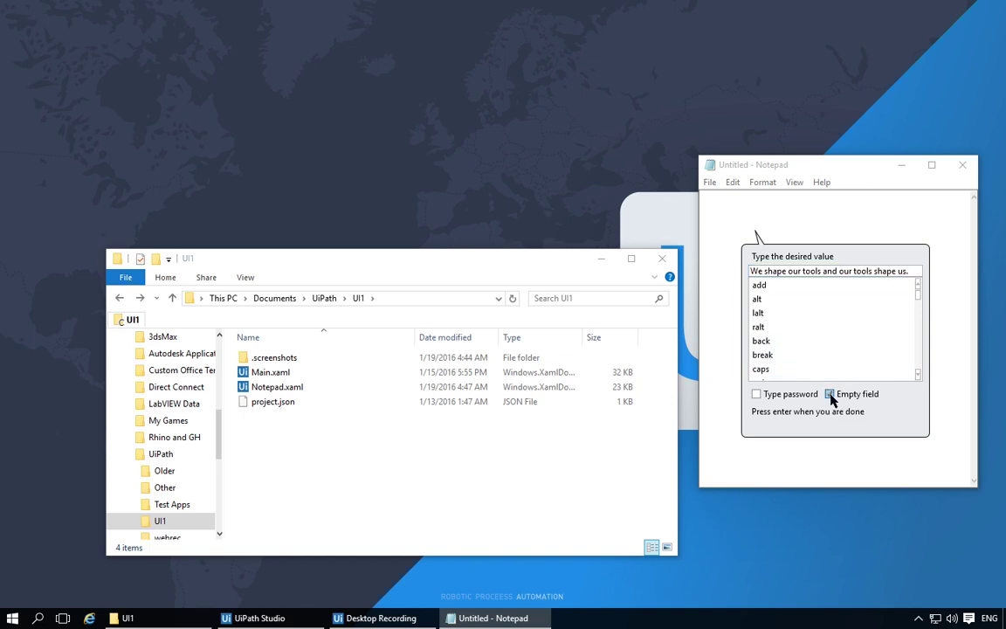
key(Return)
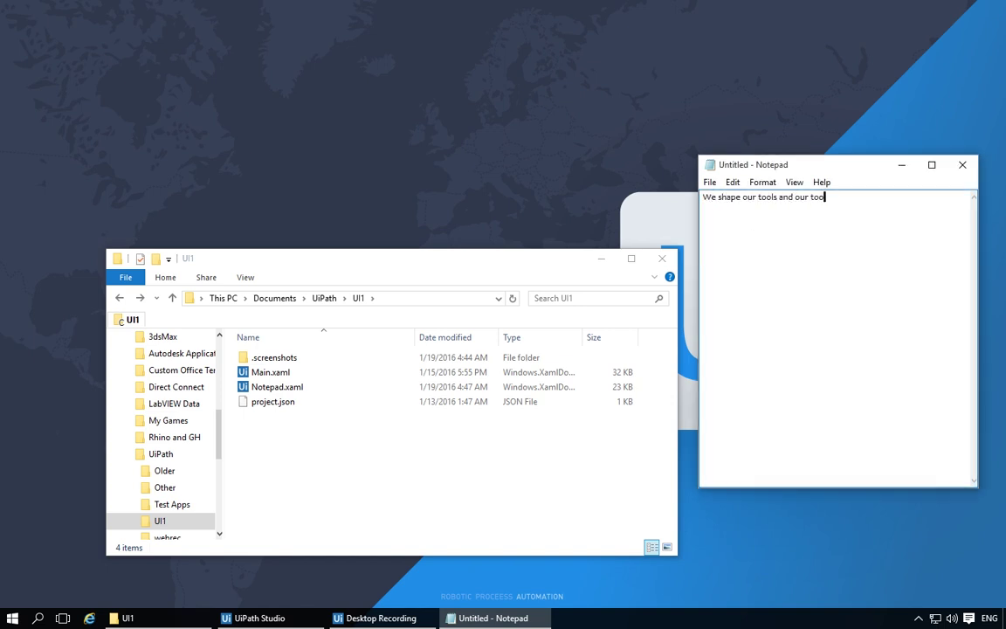
- Record setting Notepad's font size to 18 and accepting the font settings, and save the finished recording to the workflow
click(761, 184)
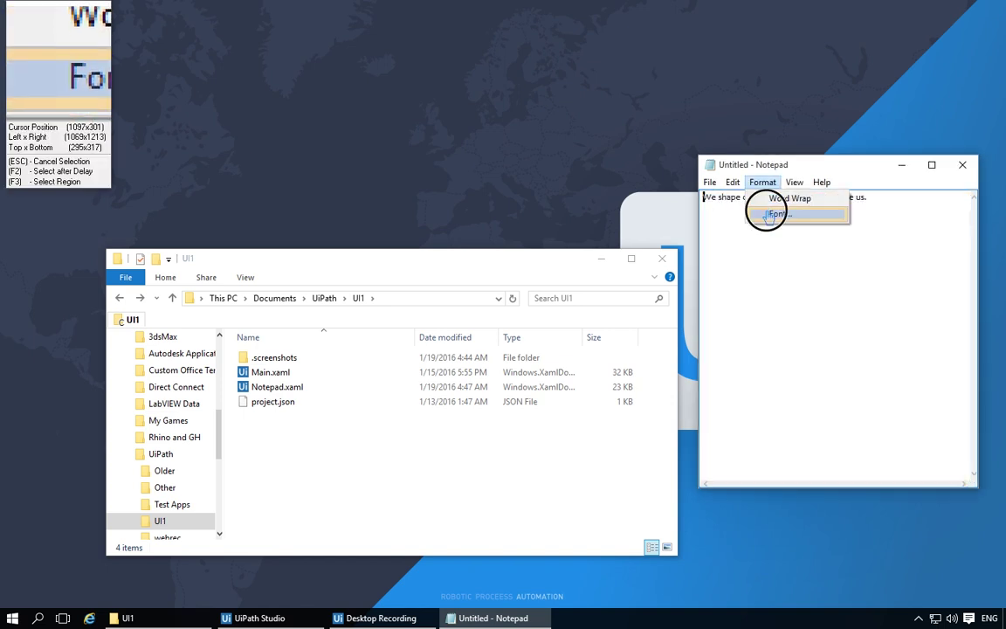
click(769, 213)
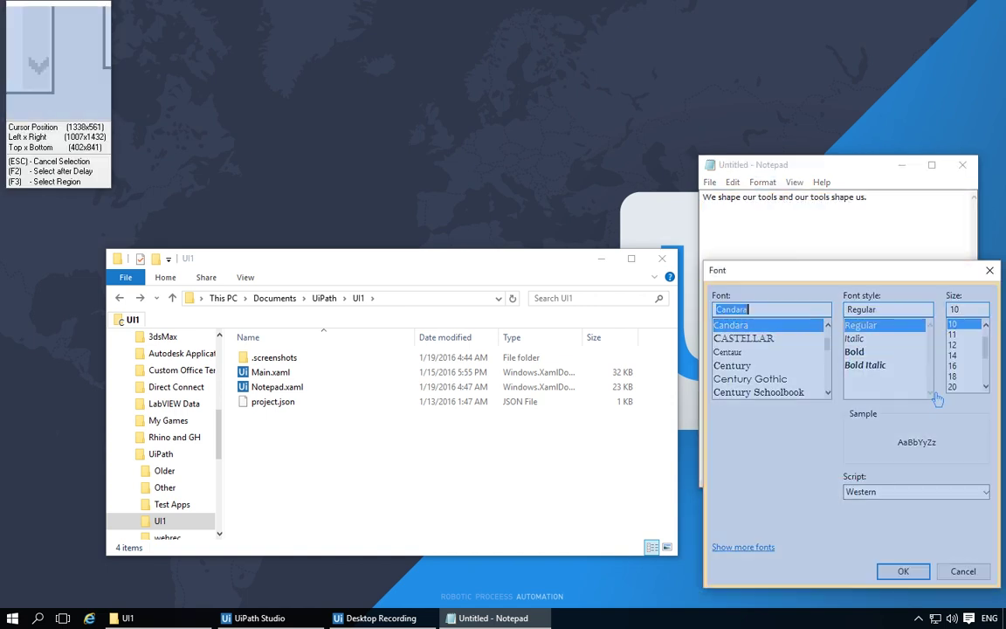
click(968, 378)
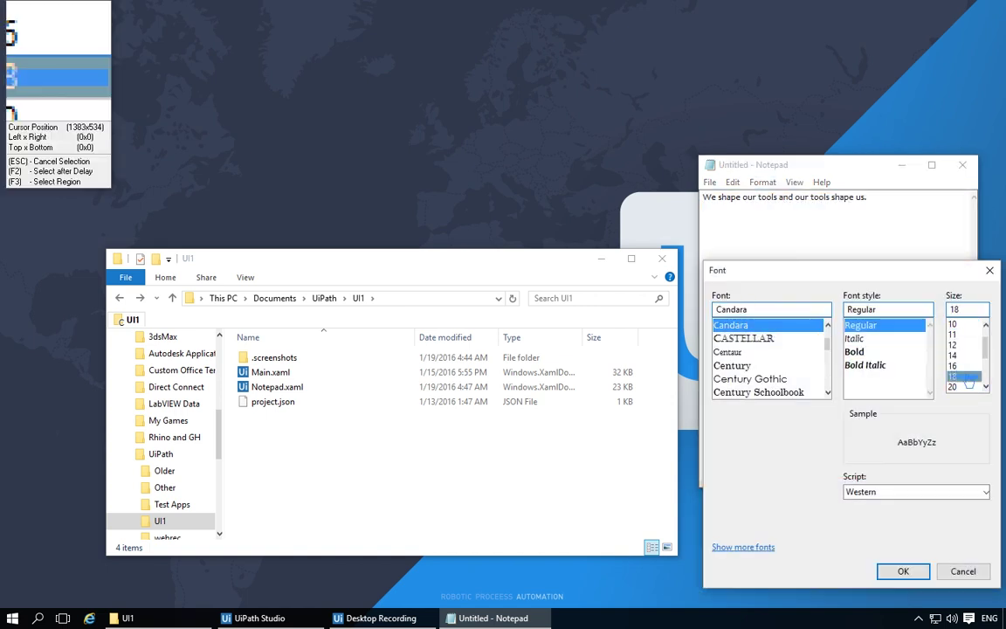
click(903, 572)
key(Escape)
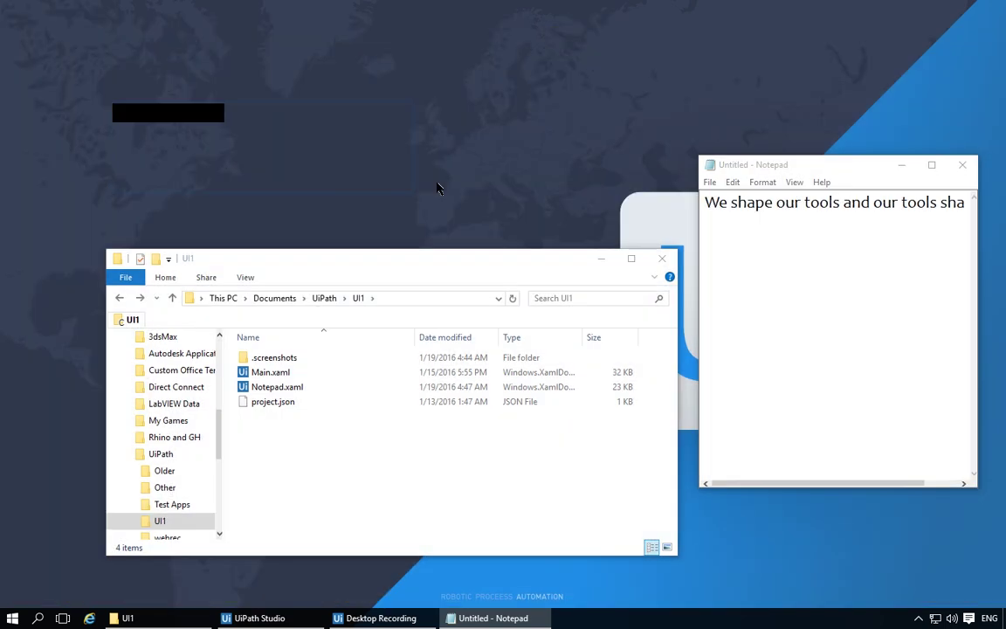
key(Escape)
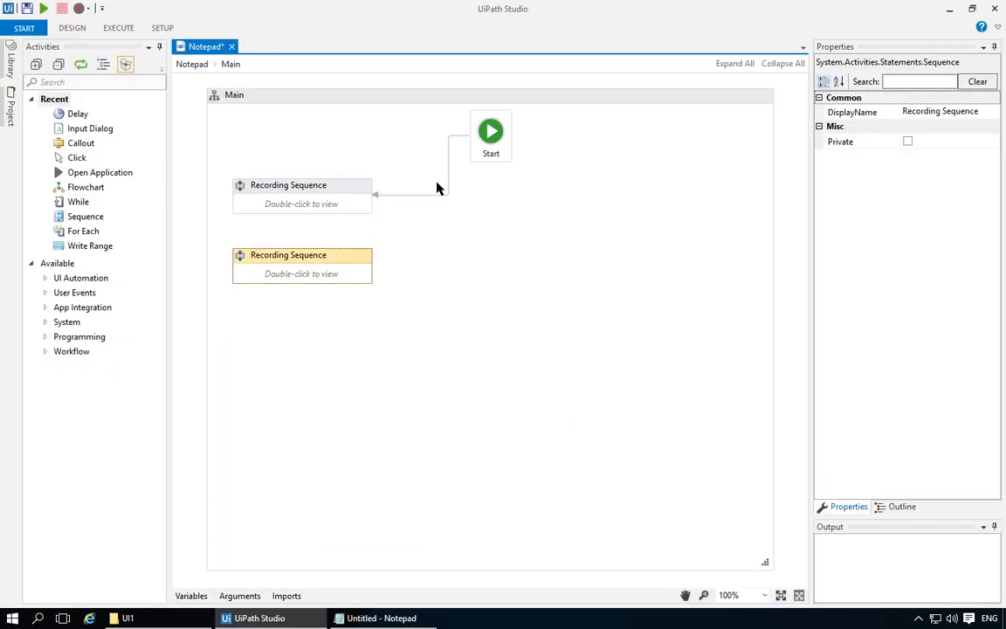
- Set the new, unconnected Recording Sequence as the start node of the Main flowchart and open it
right_click(333, 278)
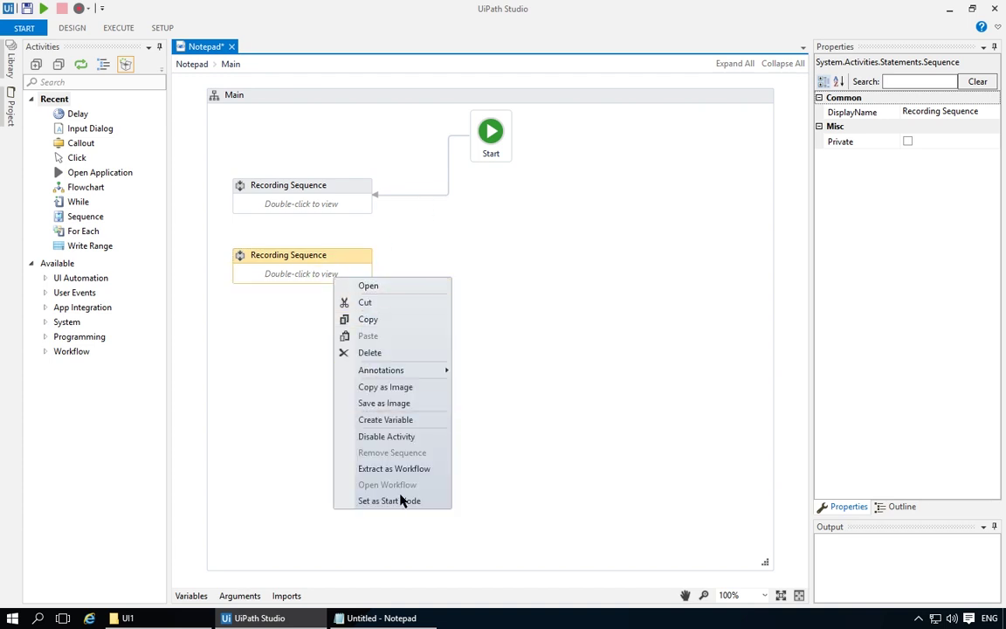
click(404, 502)
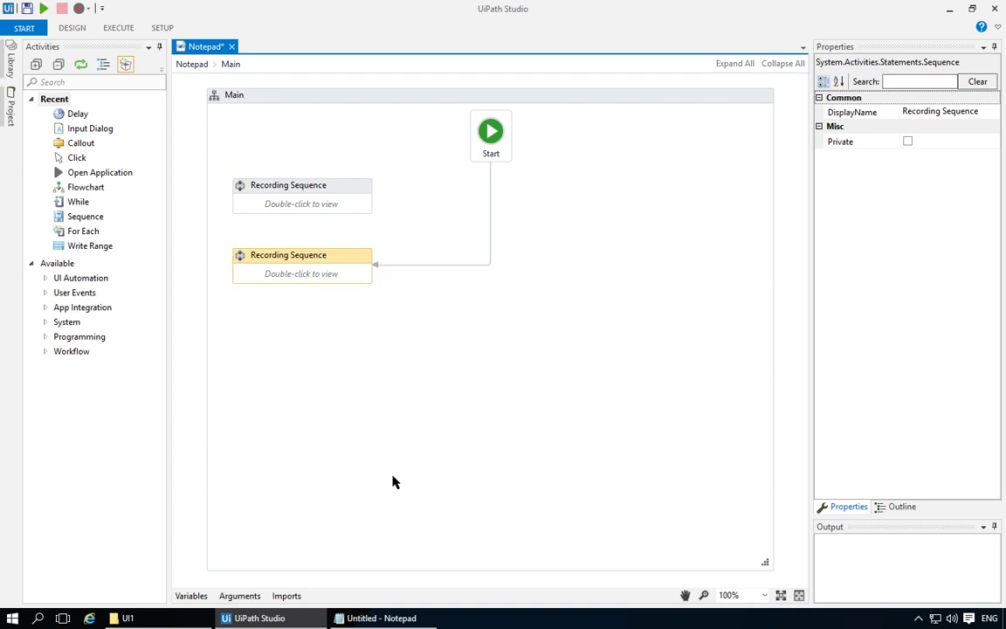
double_click(332, 278)
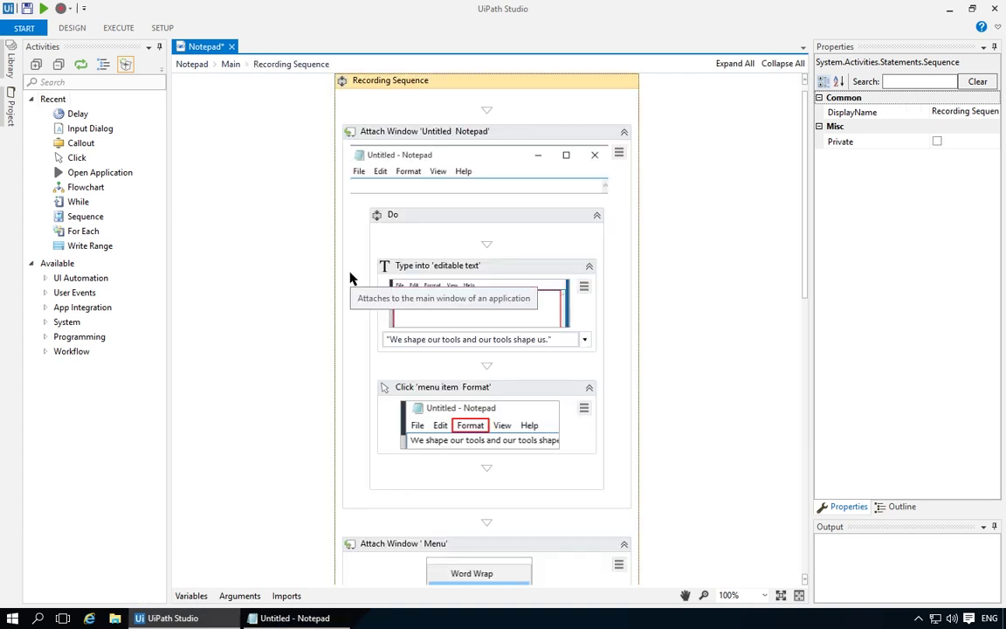
- Examine the sequence's Attach Window containers for Notepad, the menu and the Font dialog, including their properties and nested activities
scroll(256, 405, down, 5)
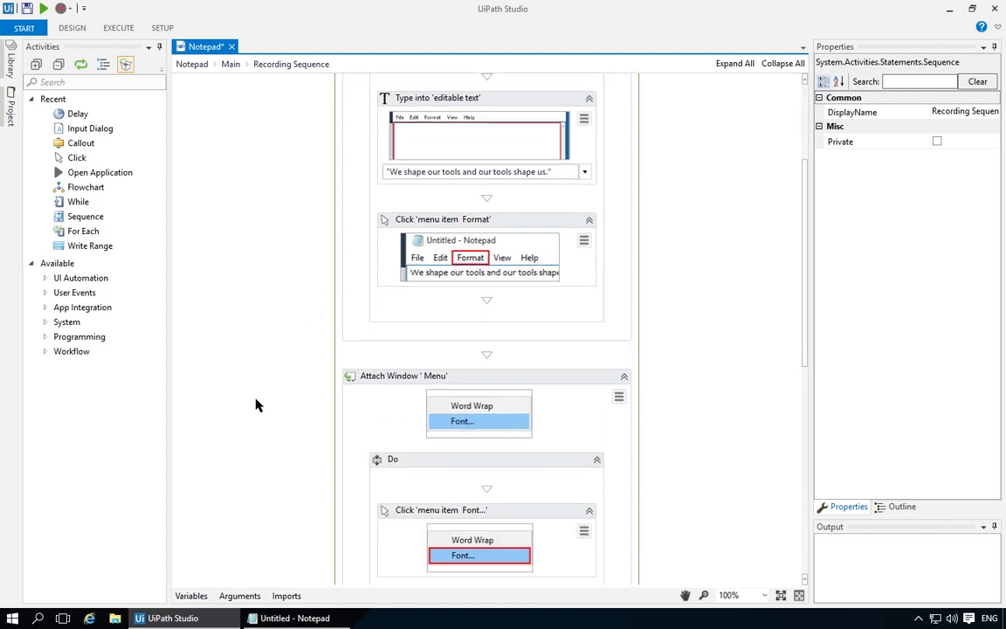
scroll(256, 404, down, 8)
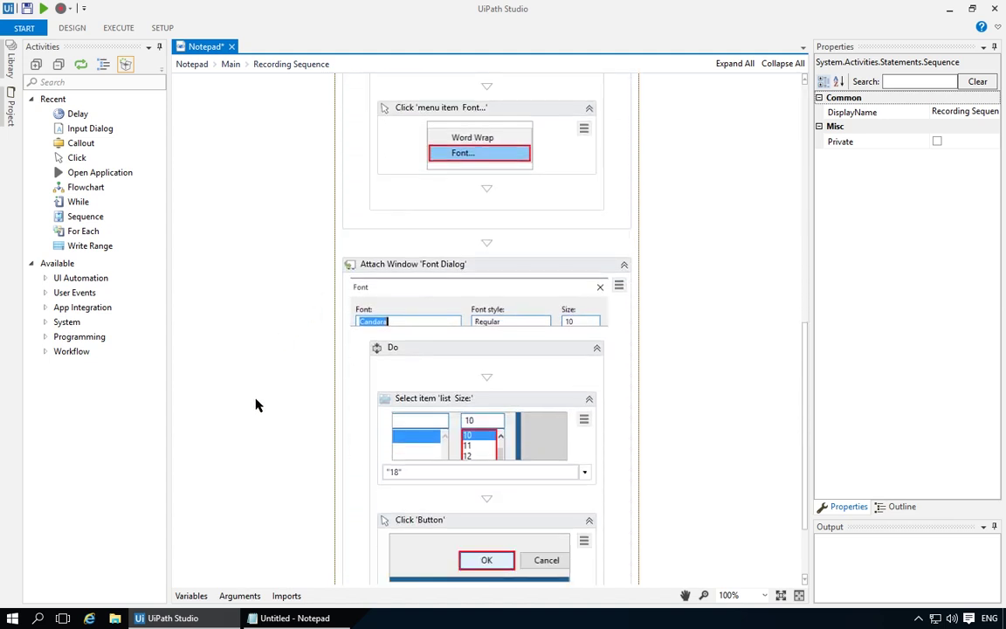
scroll(256, 405, up, 6)
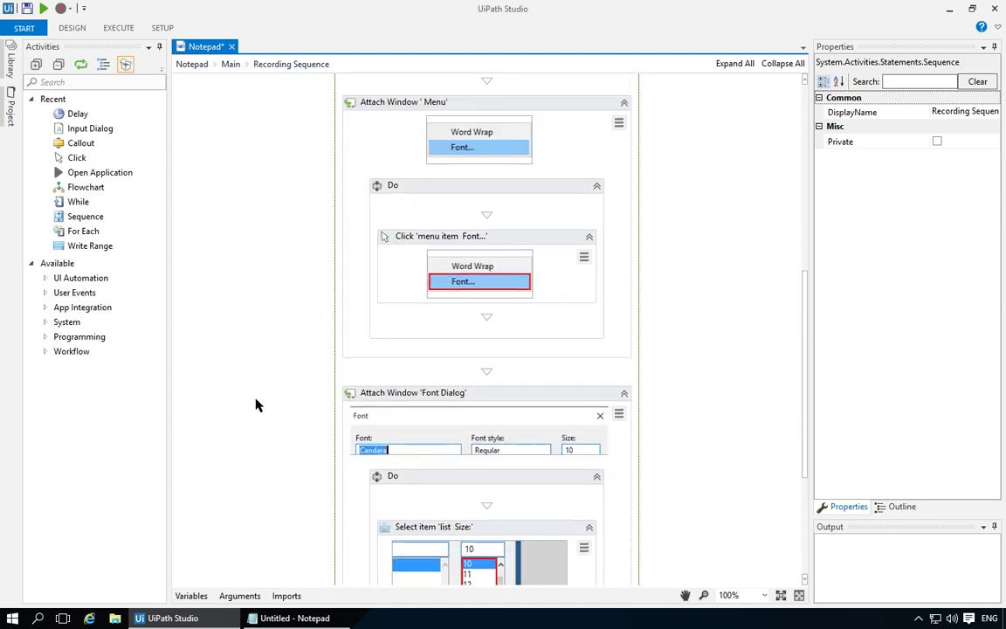
scroll(256, 405, up, 7)
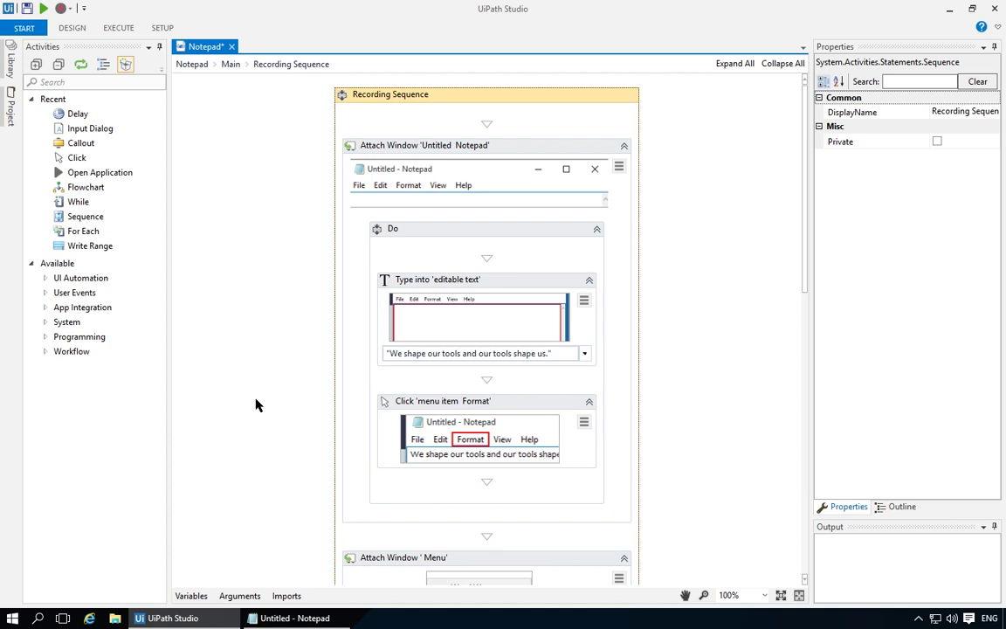
click(514, 141)
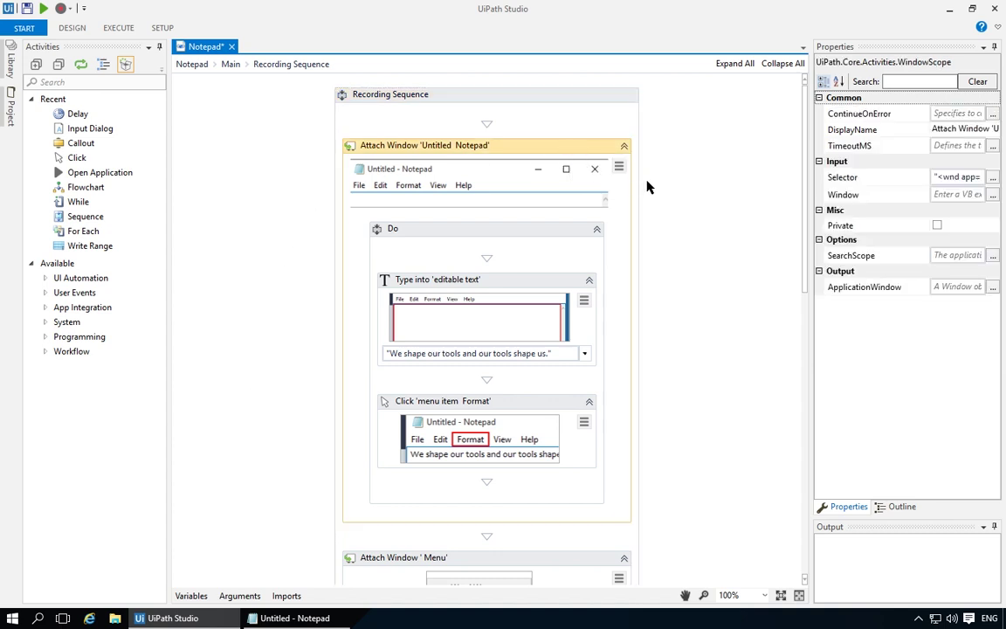
scroll(665, 325, down, 3)
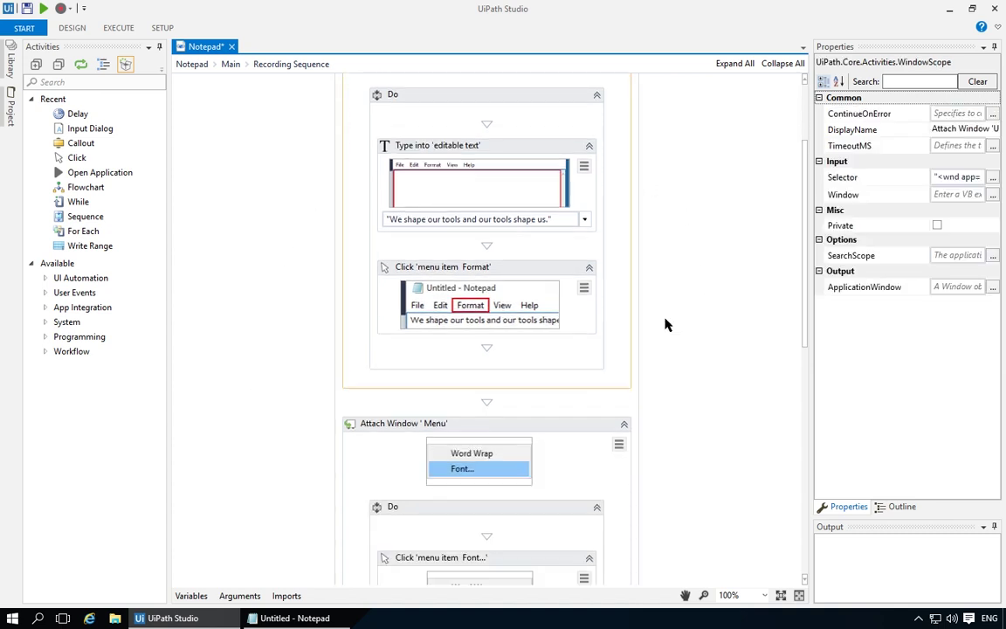
scroll(665, 325, down, 5)
click(521, 192)
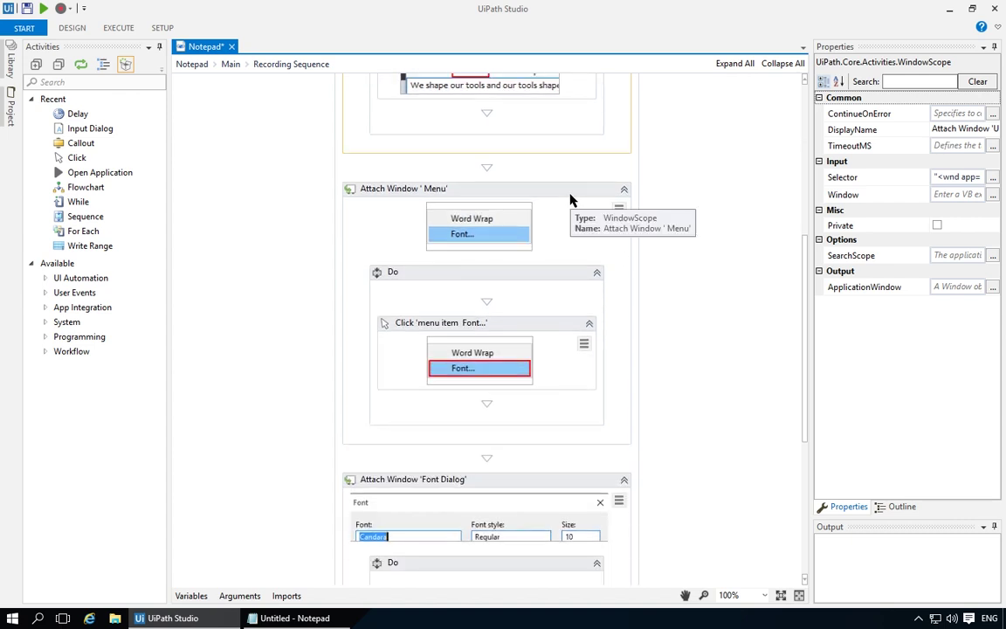
scroll(724, 364, down, 3)
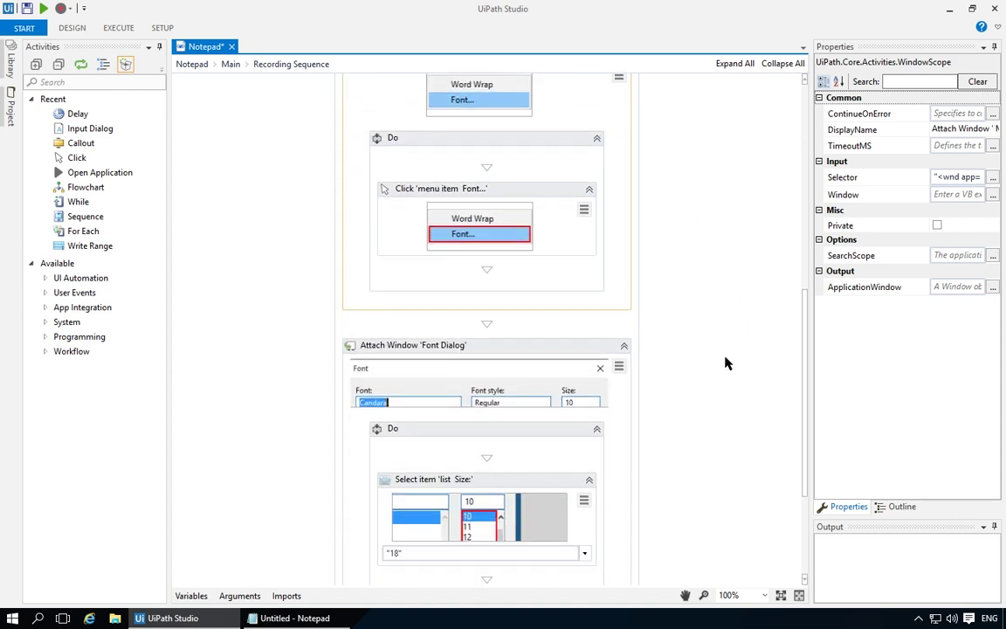
scroll(724, 364, down, 4)
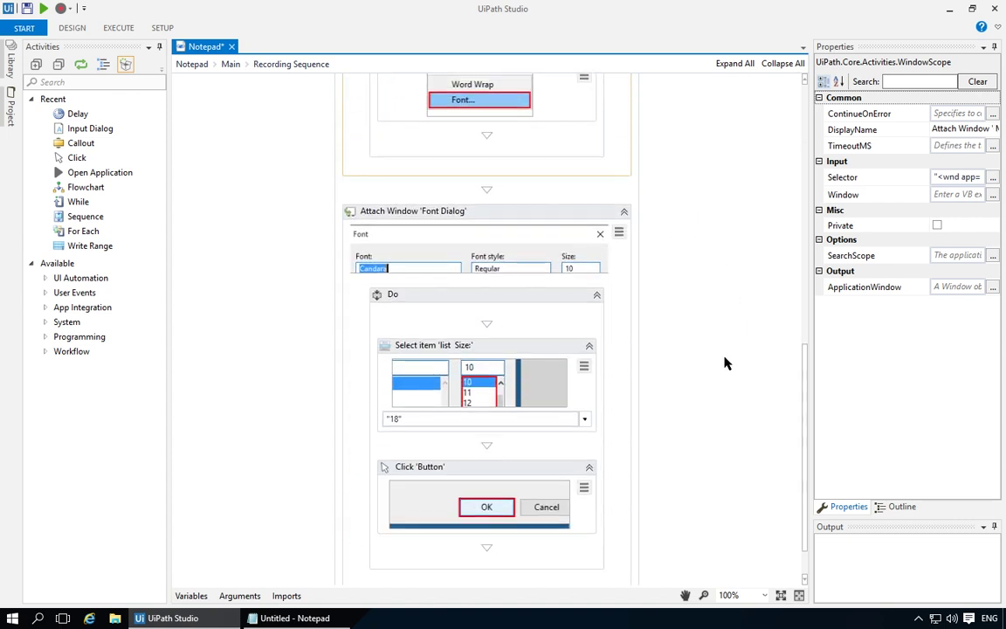
scroll(724, 363, down, 1)
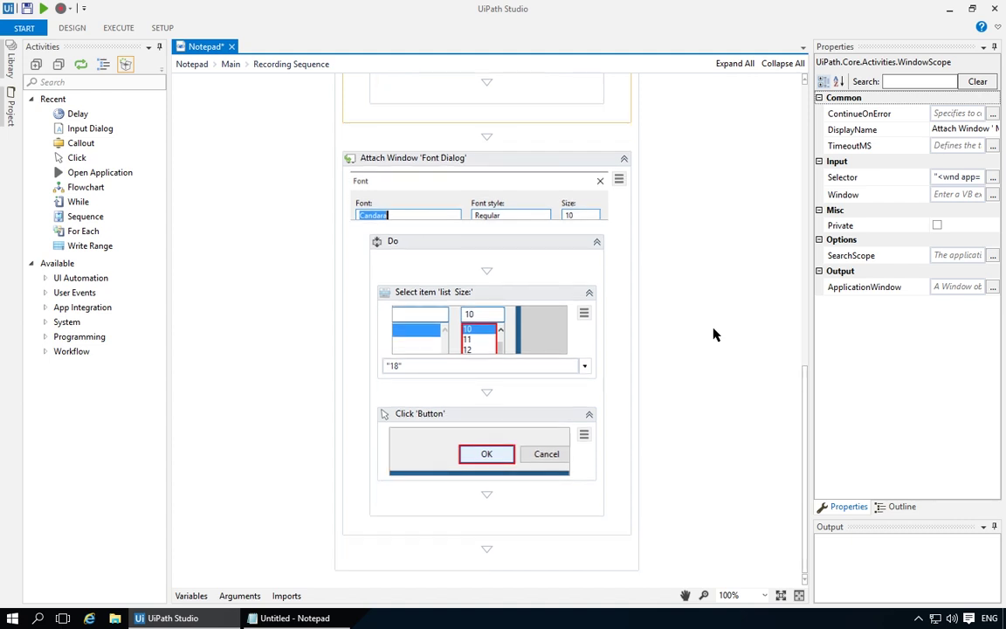
click(578, 166)
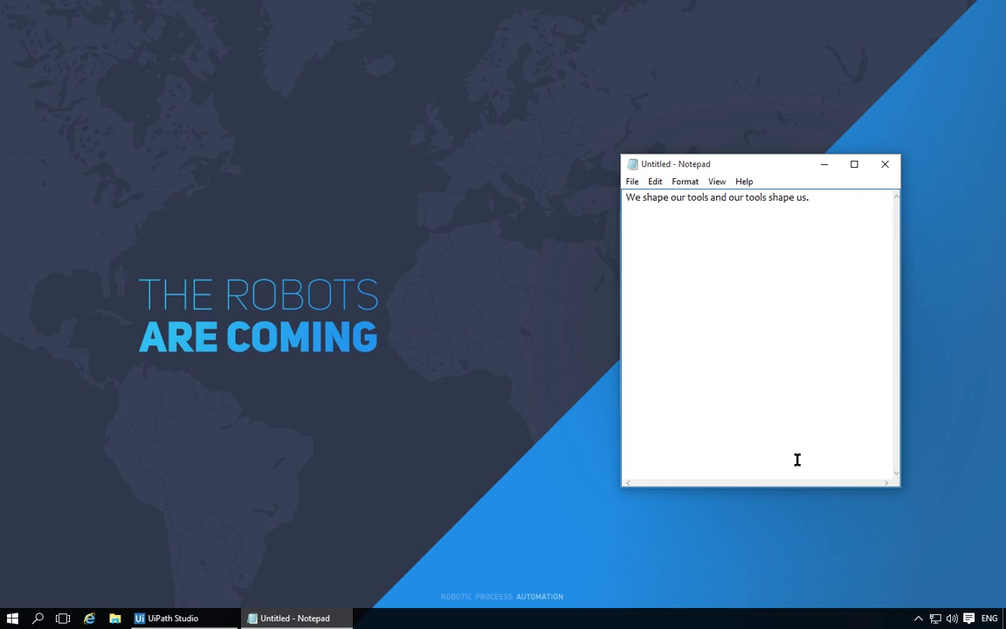
- Open a second Notepad window and place it beside the existing one so that they no longer overlap
key(super)
text(not)
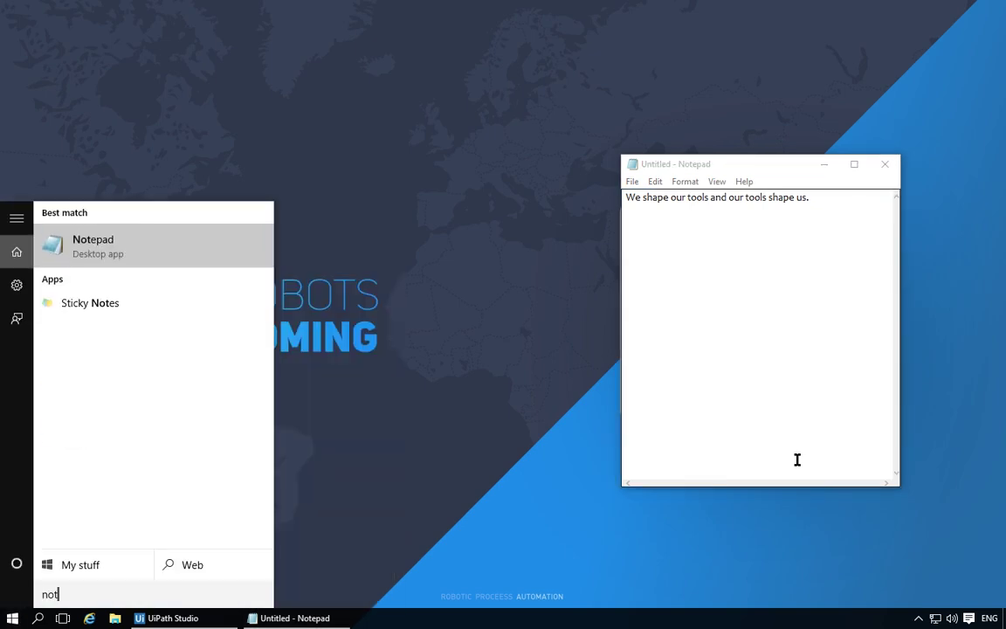
key(Return)
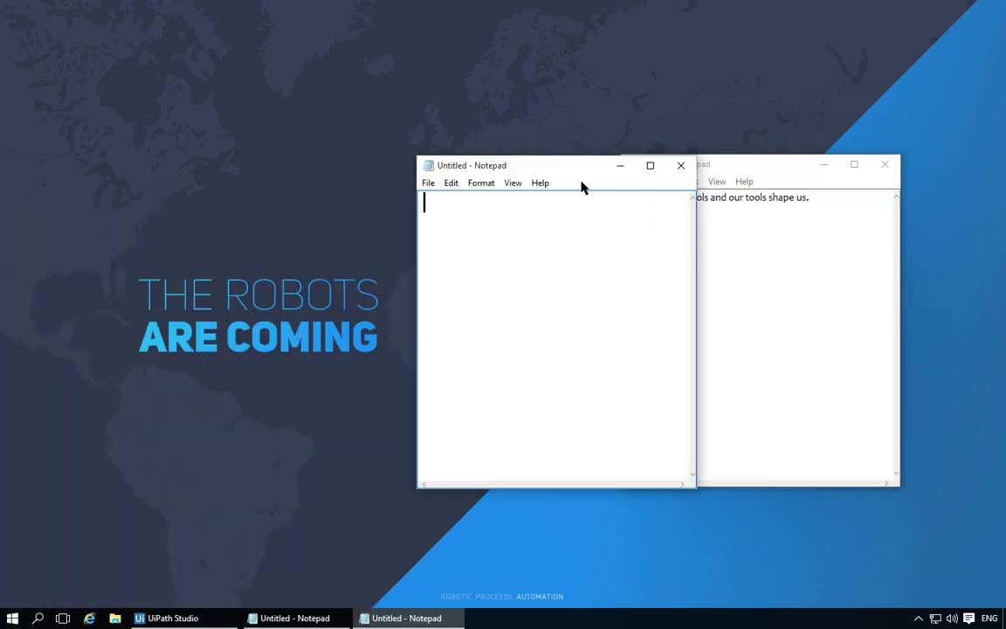
drag(566, 166, 282, 167)
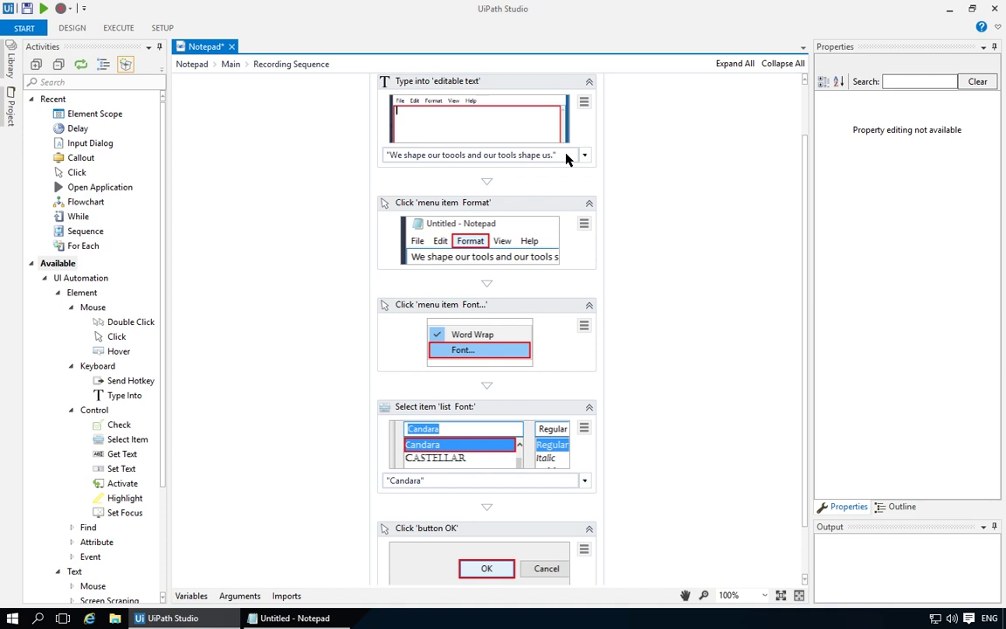
- Replace the fixed text in the Type Into 'editable text' activity with a new variable named typedText
click(565, 155)
drag(476, 157, 348, 162)
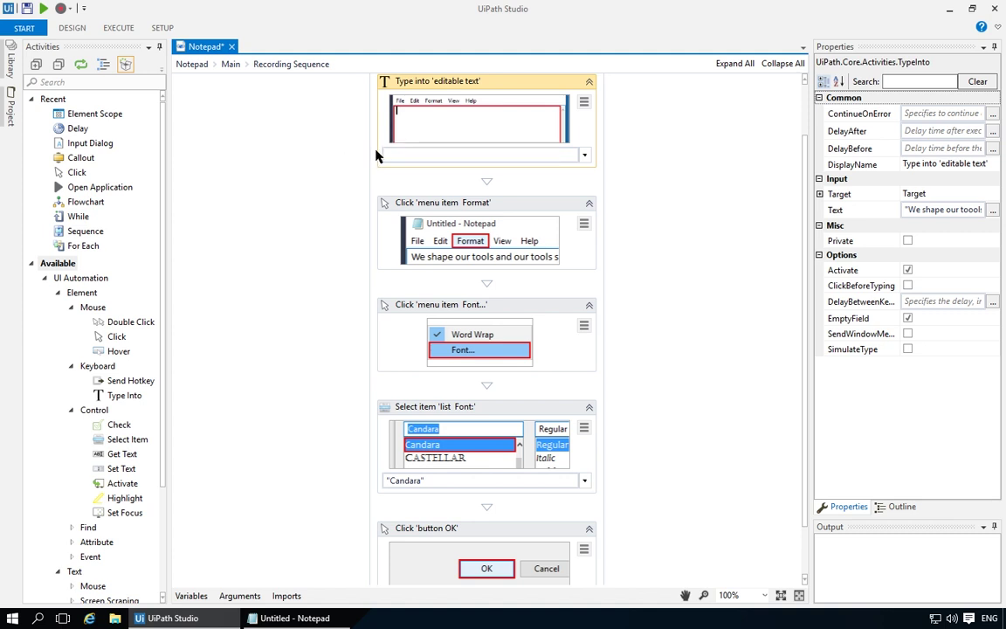
right_click(390, 155)
click(404, 161)
text(typ)
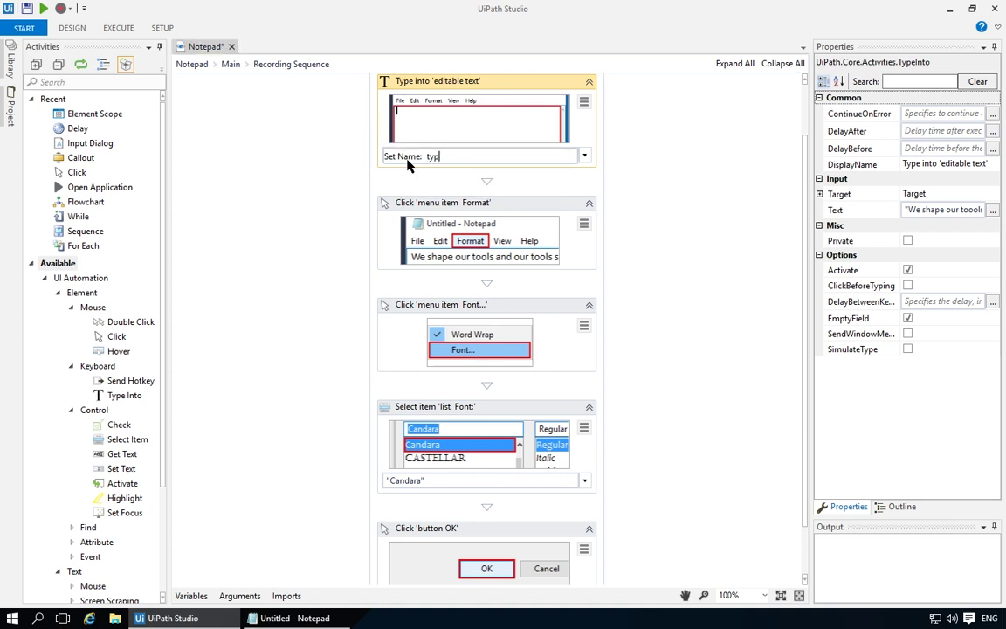
text(edText)
key(Return)
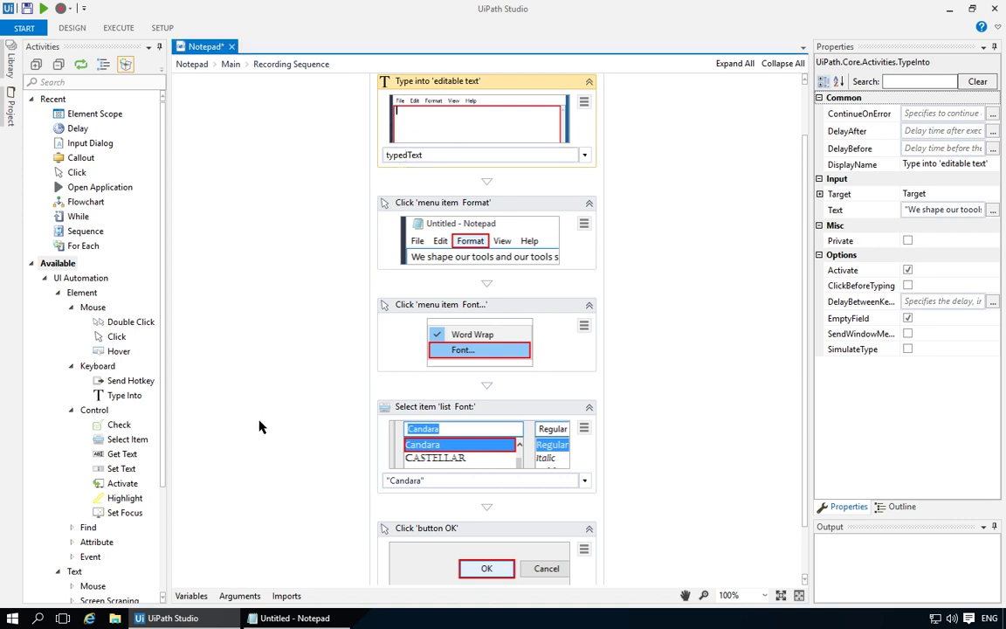
- Give the typedText variable the default value "This is actually a variable"
click(191, 595)
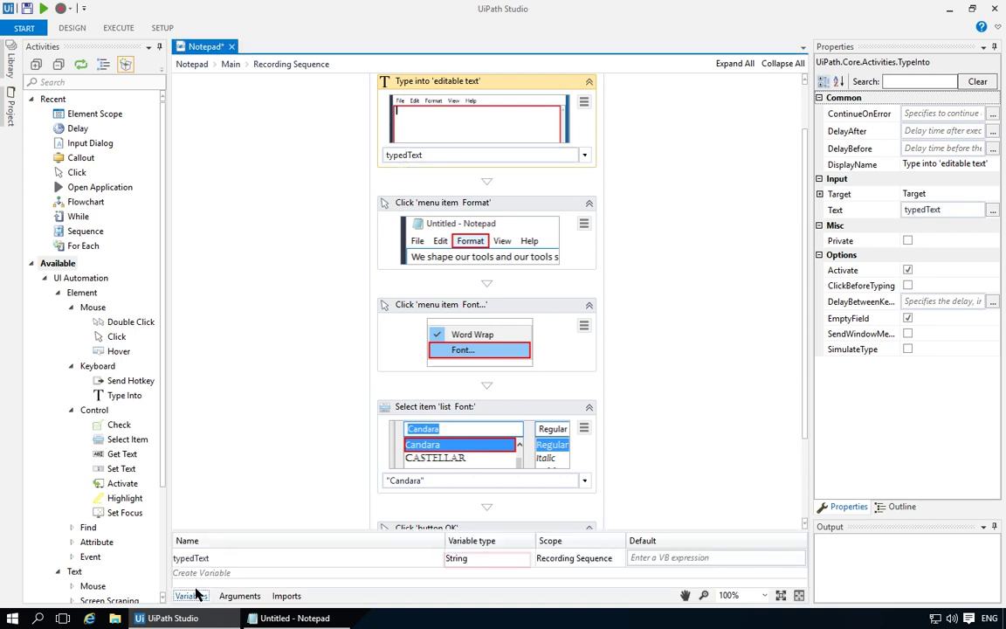
click(224, 561)
click(673, 563)
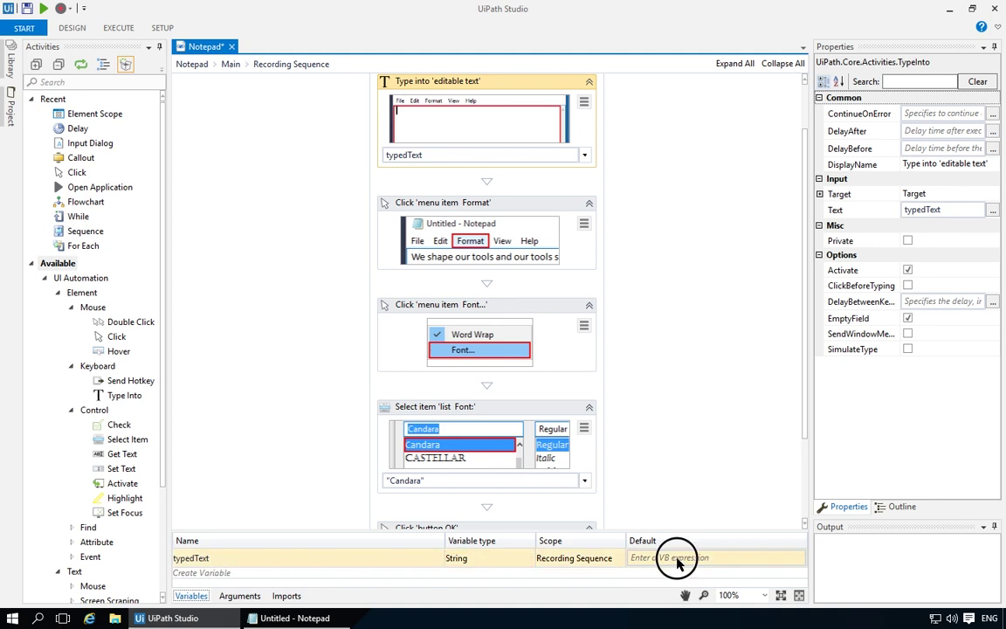
click(649, 559)
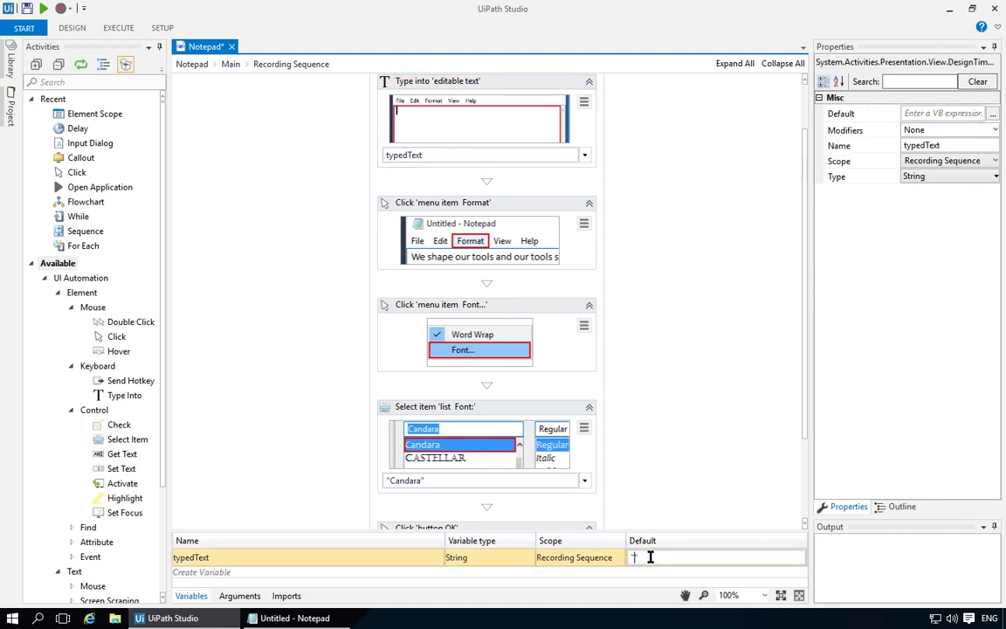
text("This is actually a variable")
click(697, 478)
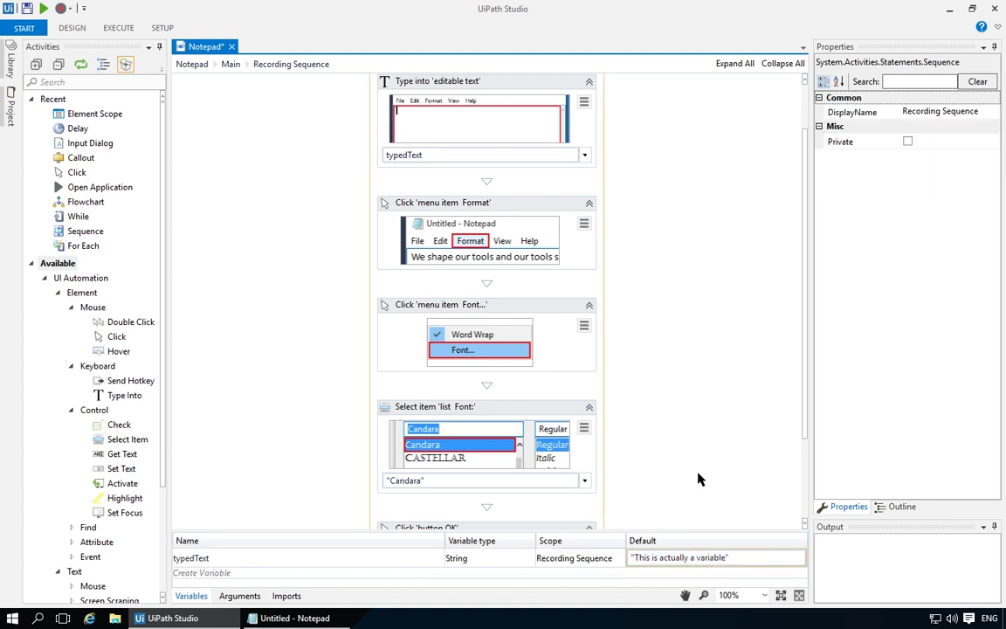
- Change the scope of the typedText variable to Main and run the workflow
click(598, 556)
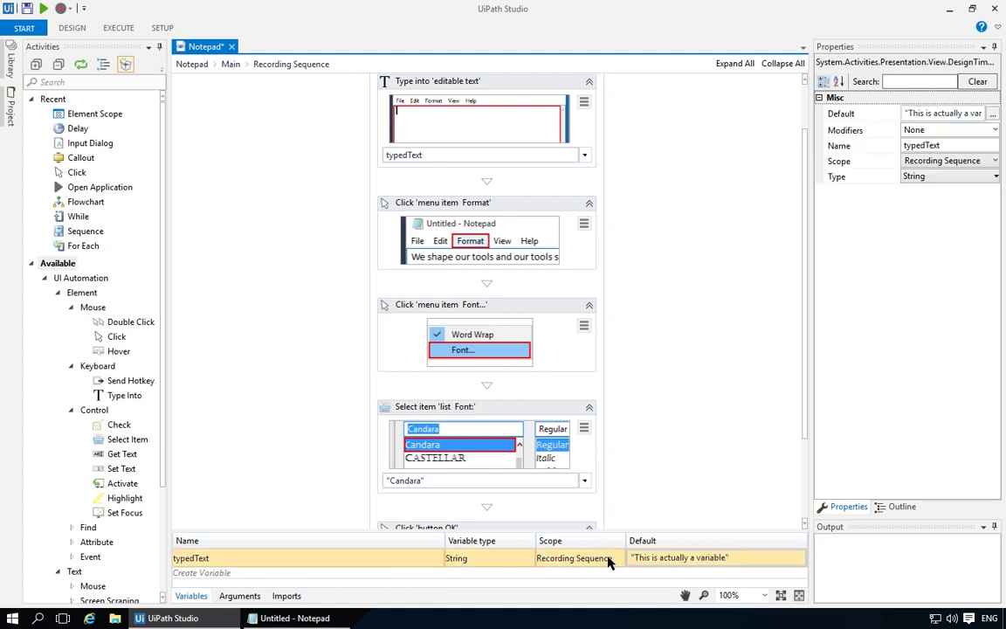
click(608, 560)
click(611, 560)
click(560, 587)
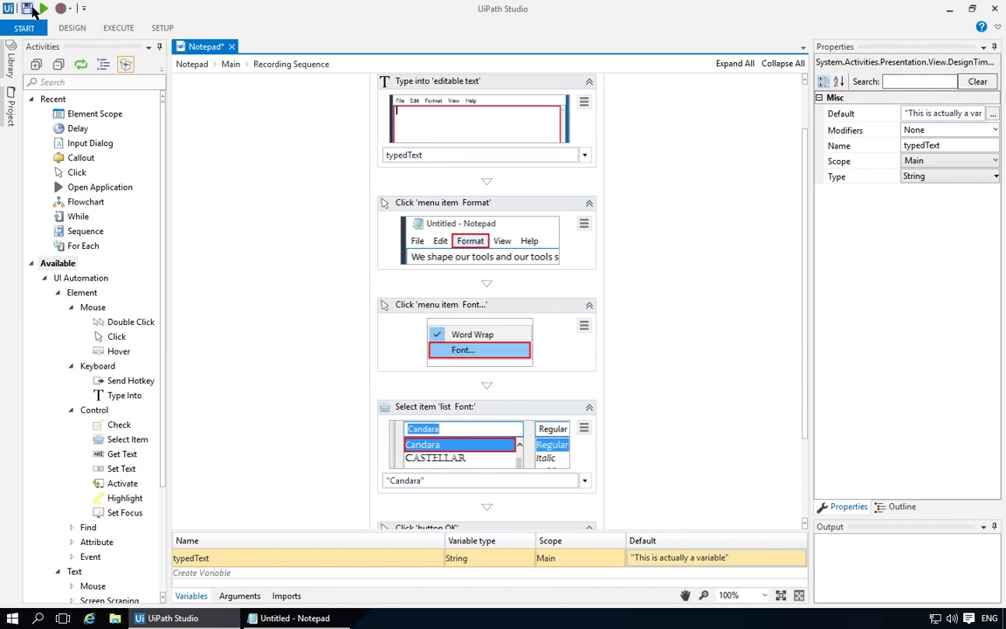
click(39, 11)
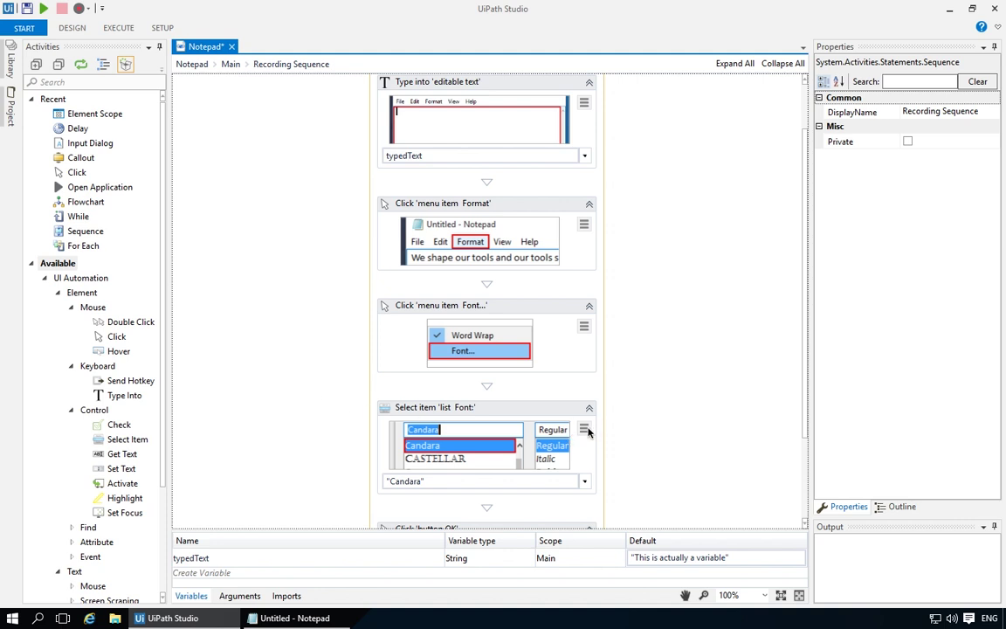
click(586, 430)
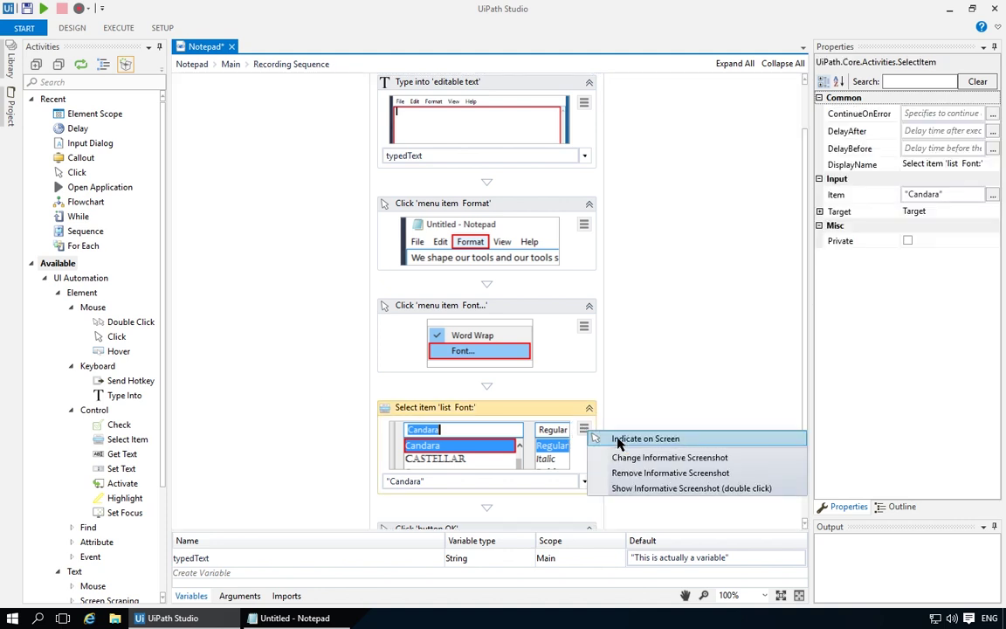
click(646, 439)
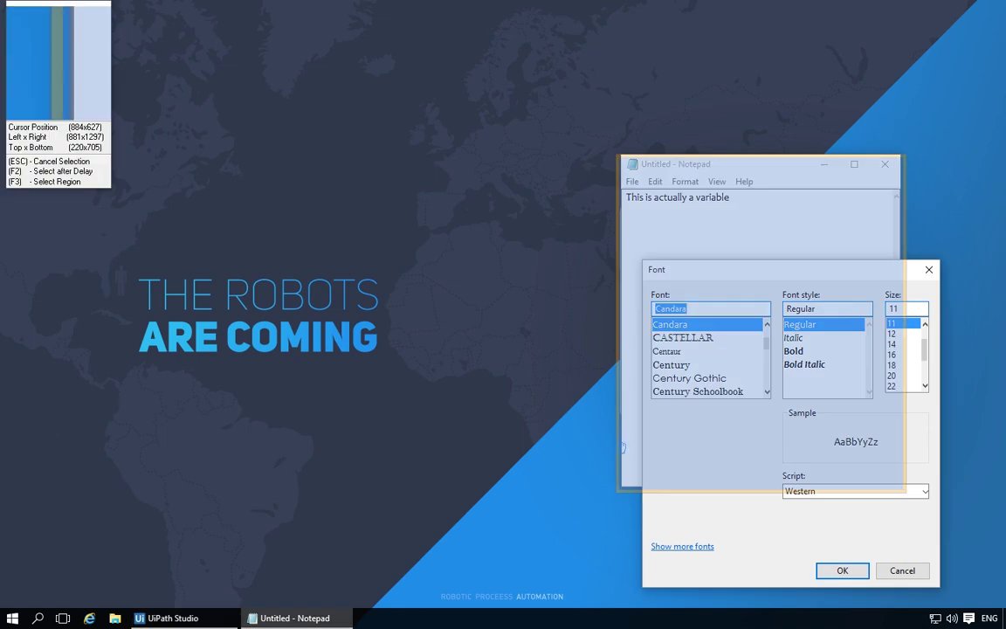
key(Escape)
click(515, 407)
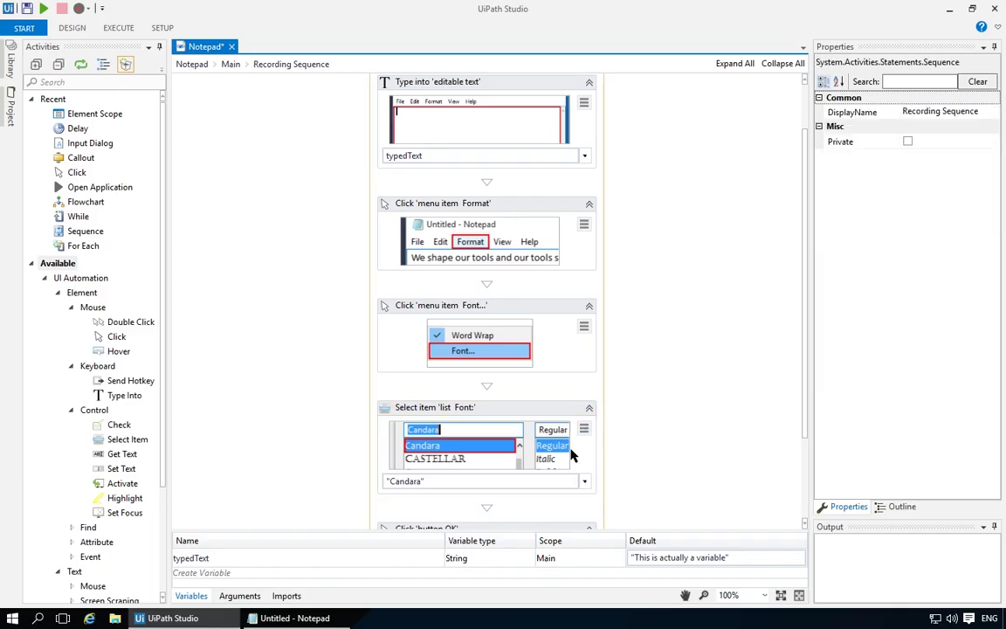
- Open Notepad's Font dialog and re-indicate its Size list as the target of the Select Item activity
click(315, 618)
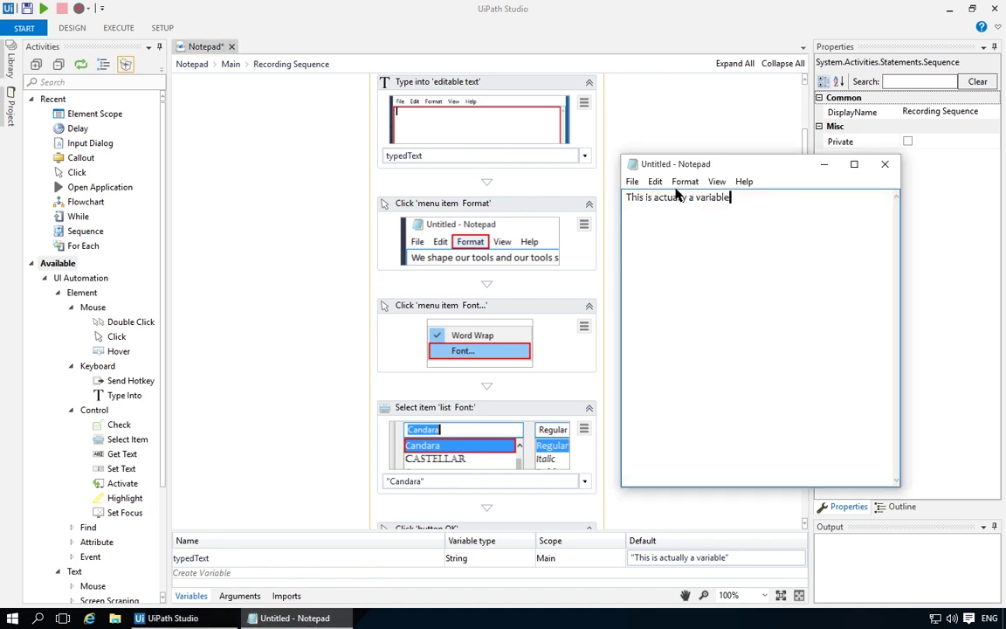
click(685, 181)
click(690, 212)
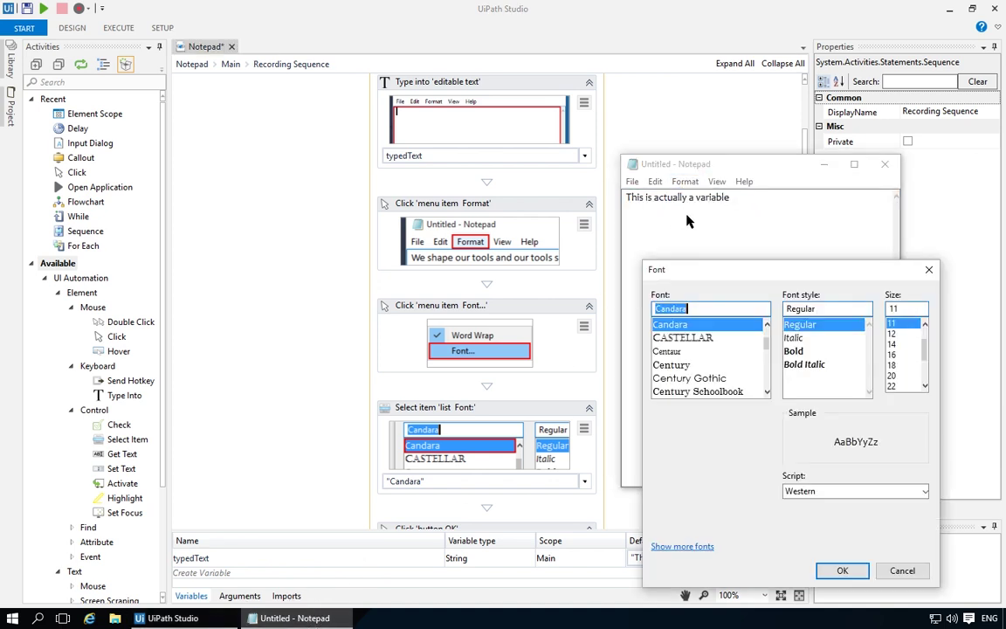
click(585, 430)
click(617, 442)
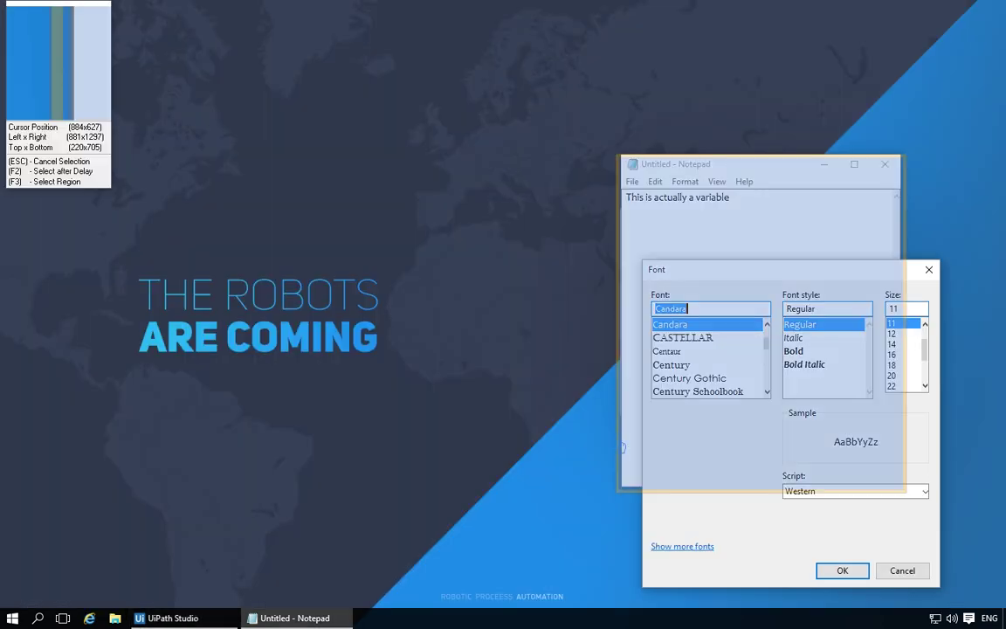
click(896, 372)
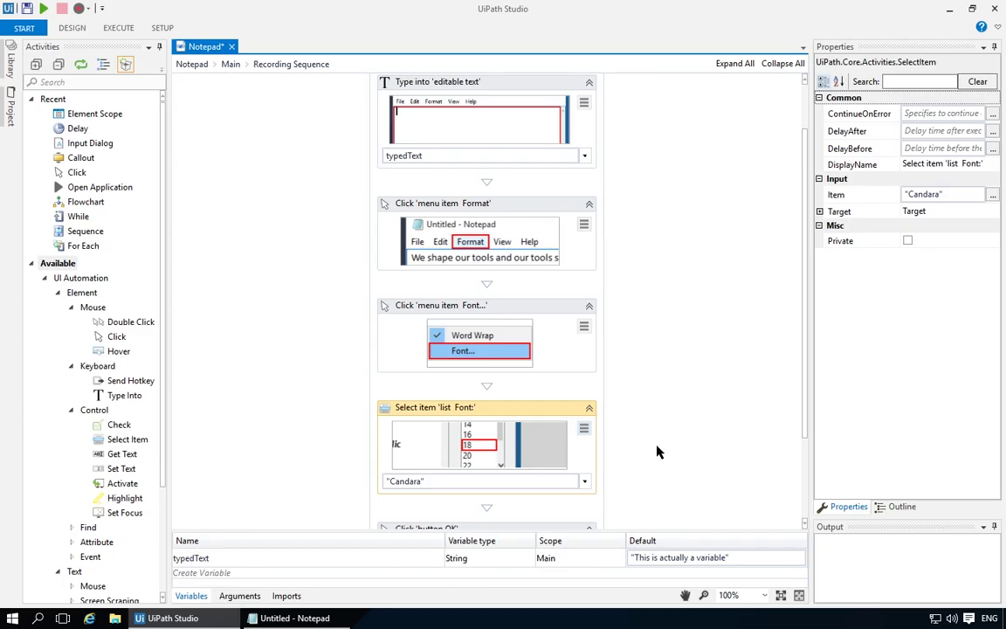
- Set the item chosen by the Select Item activity to 18 and run the workflow
click(584, 481)
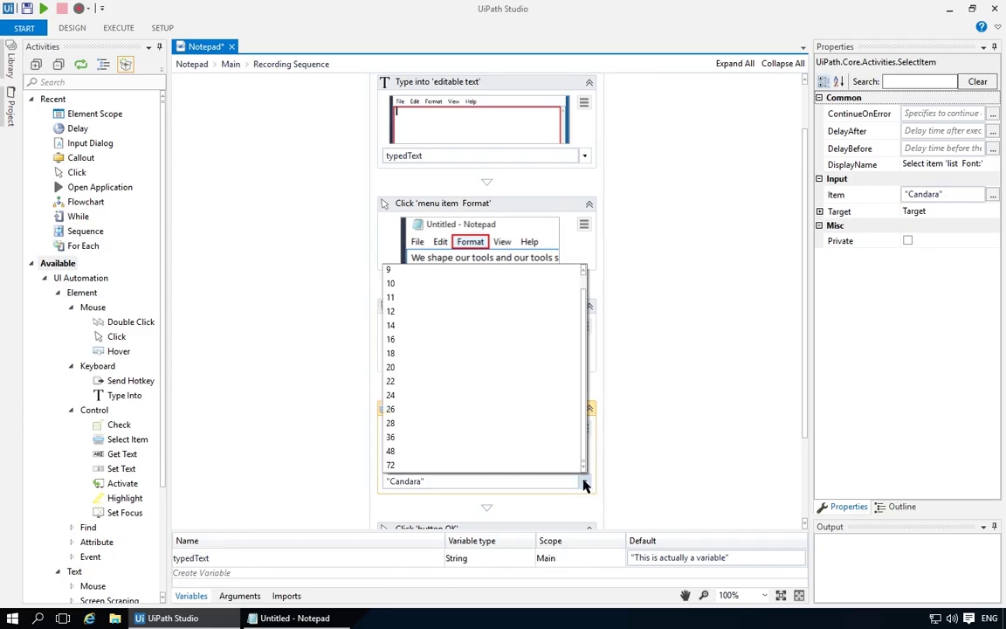
click(449, 354)
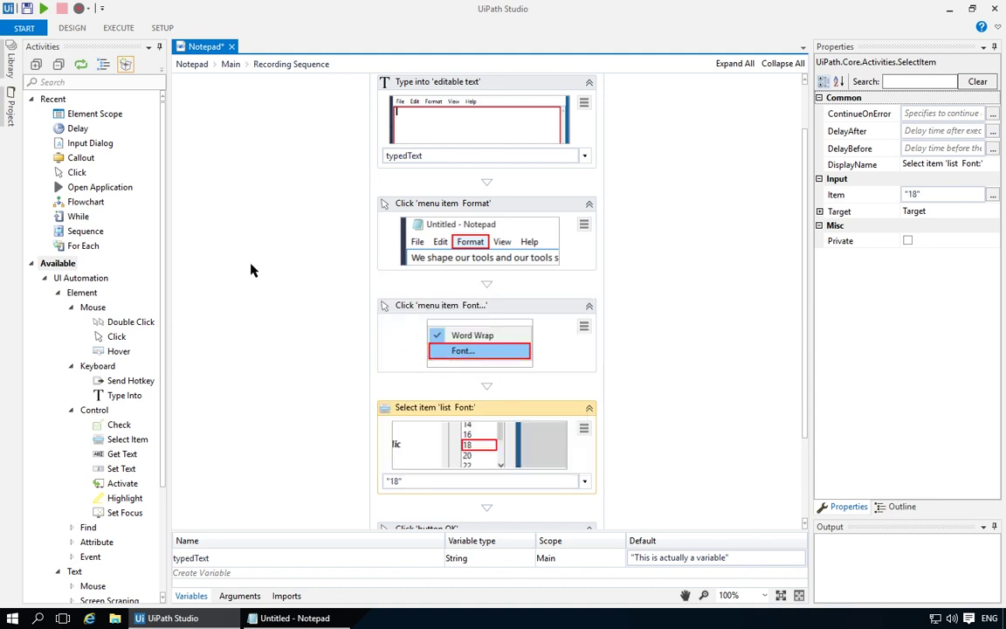
click(43, 8)
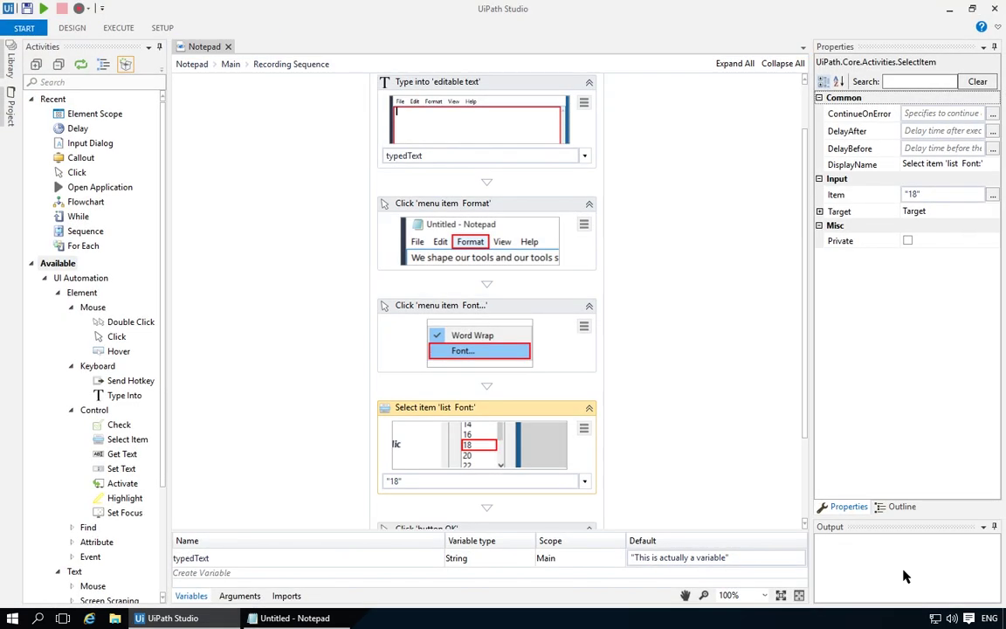
- Re-indicate the target of the Click 'menu item Font...' activity with a delayed selection, opening Notepad's Format menu during the countdown
click(559, 310)
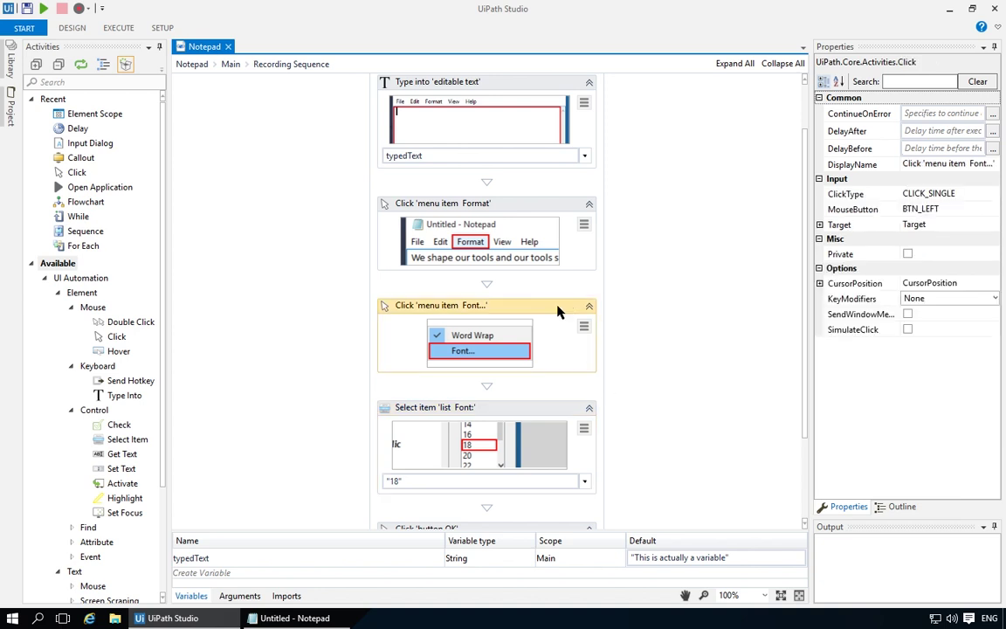
click(584, 327)
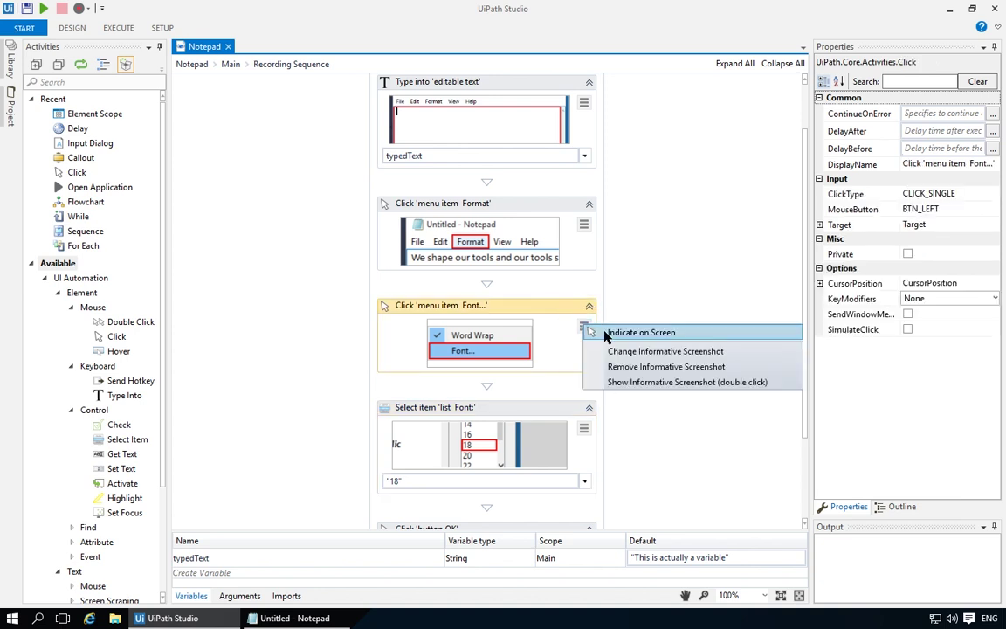
click(638, 332)
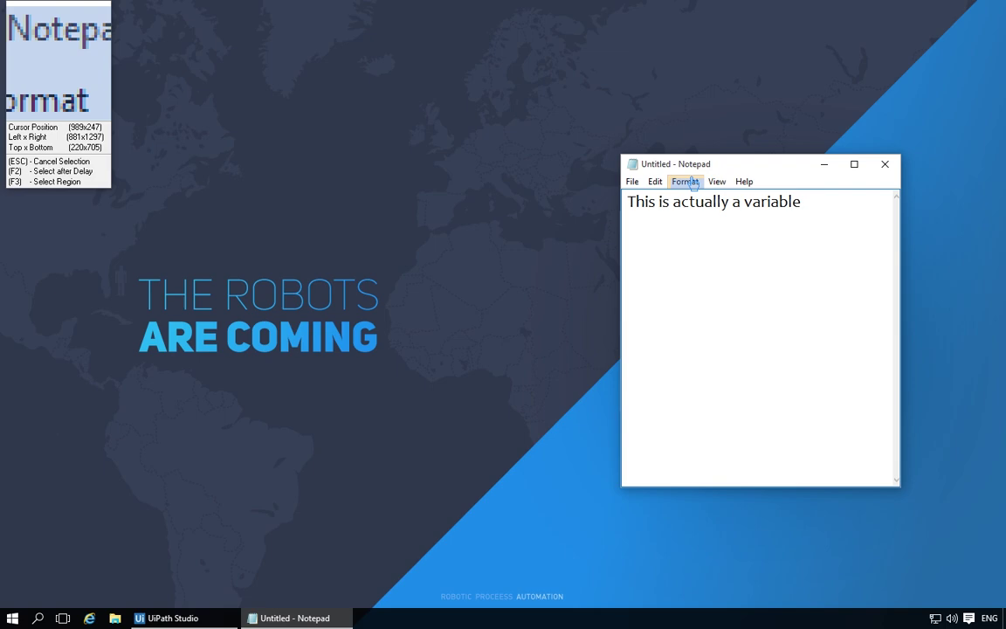
key(F2)
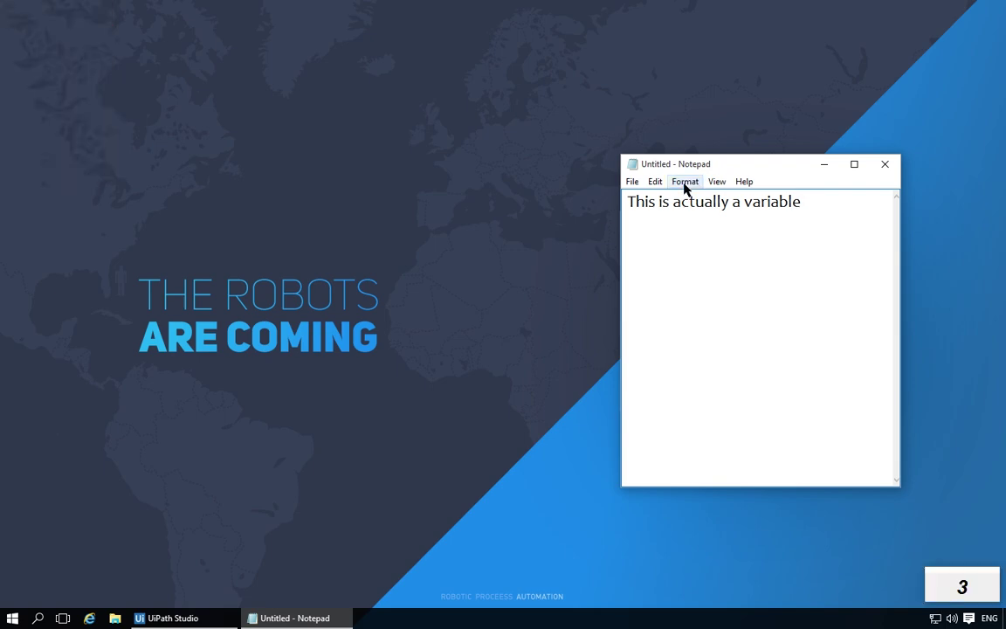
click(685, 186)
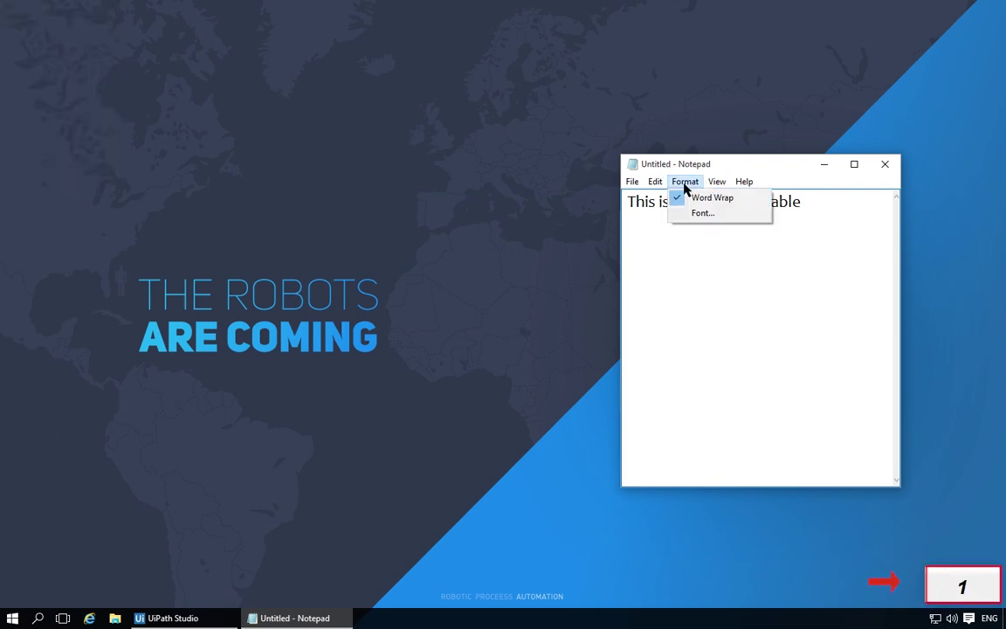